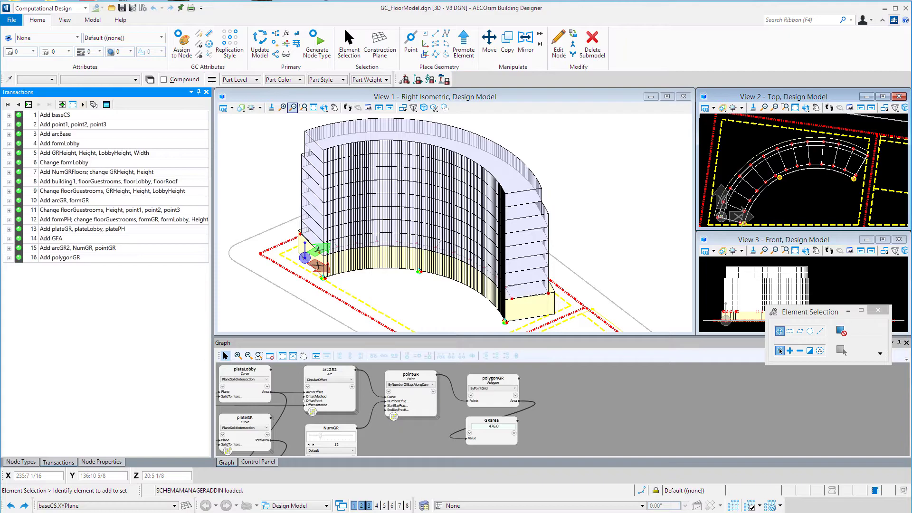
Set the ArcToOffset input of the arcGR2 node to arcGR.First(formGR.Count) in the script editor and apply it
click(292, 374)
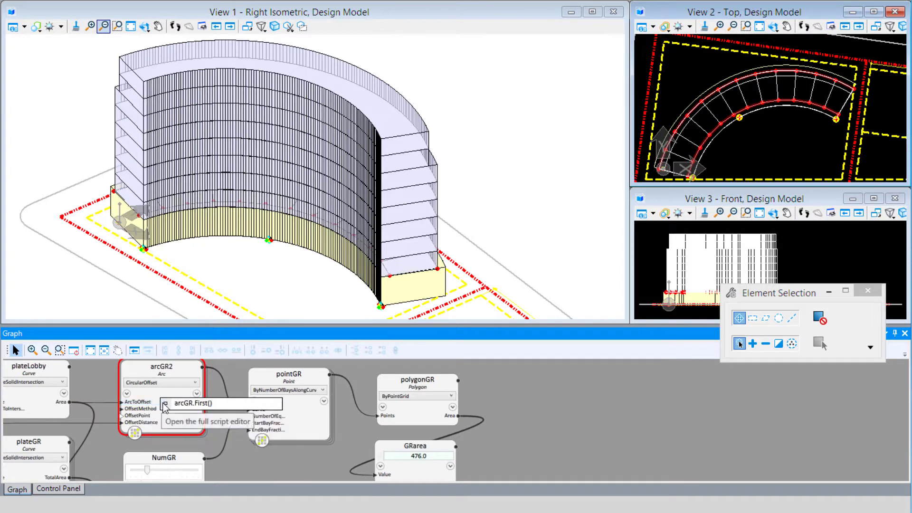
click(166, 403)
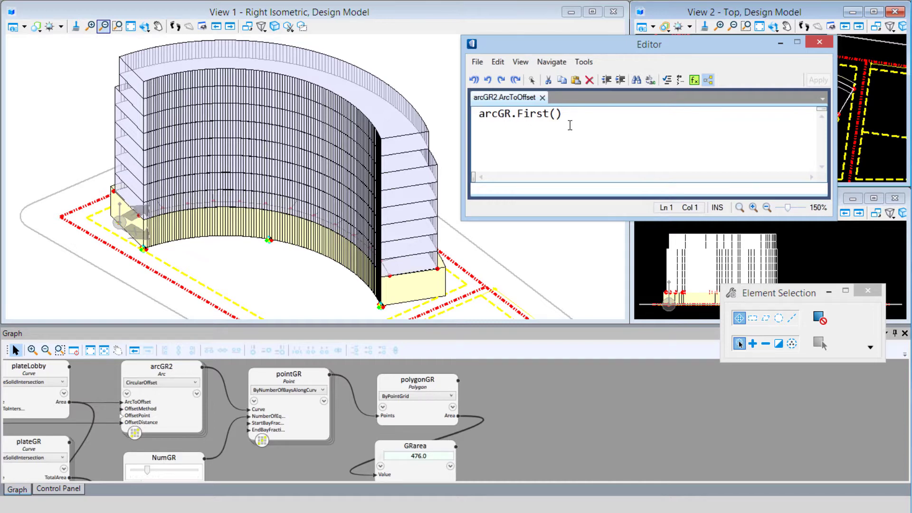
click(556, 120)
text(f)
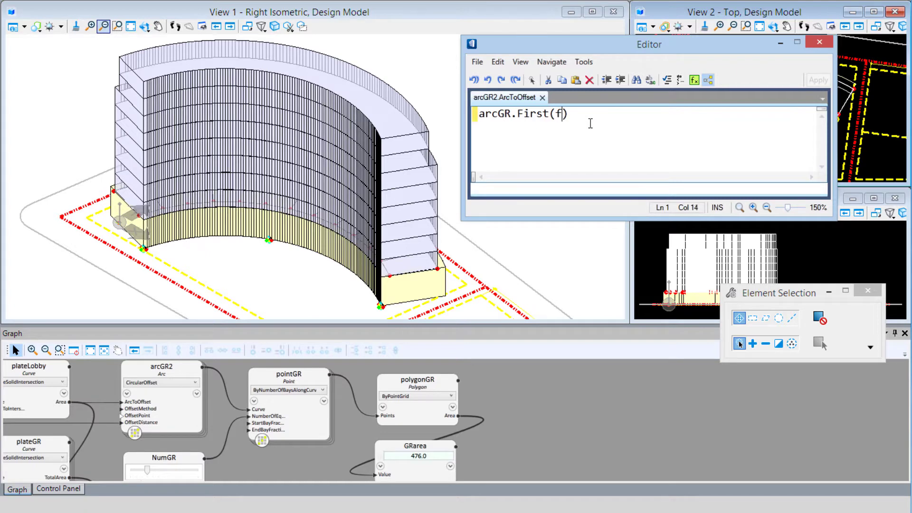
text(orm)
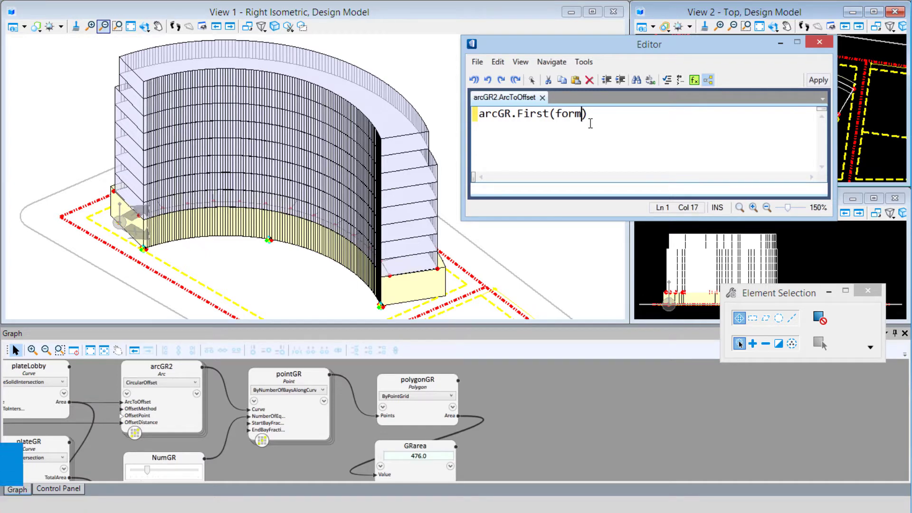
text(GR)
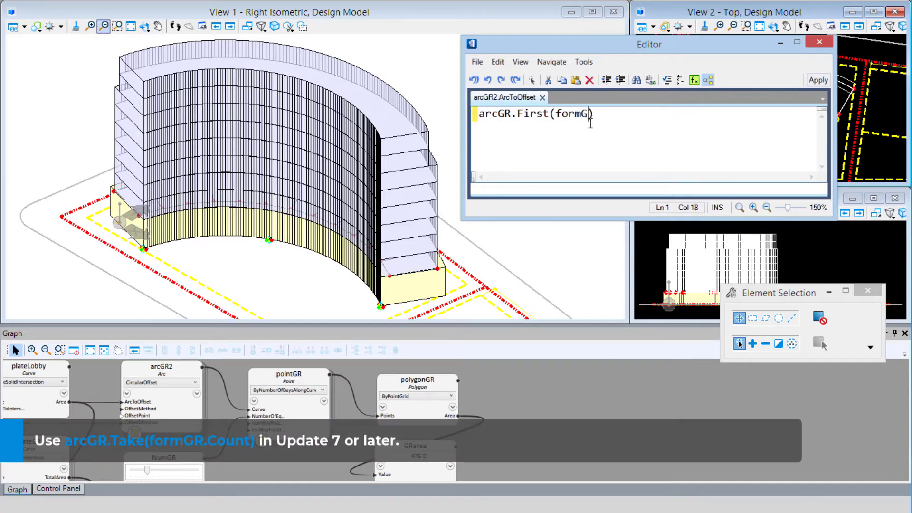
text(.c)
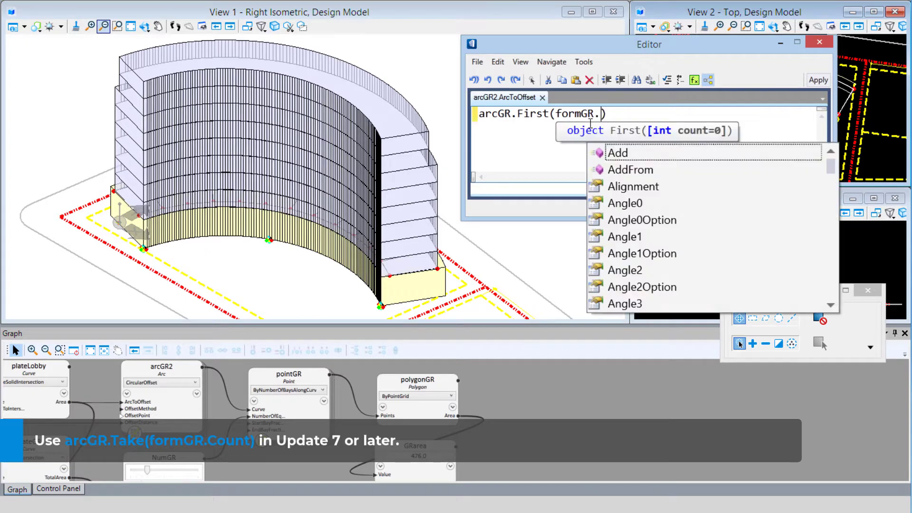
text(ou)
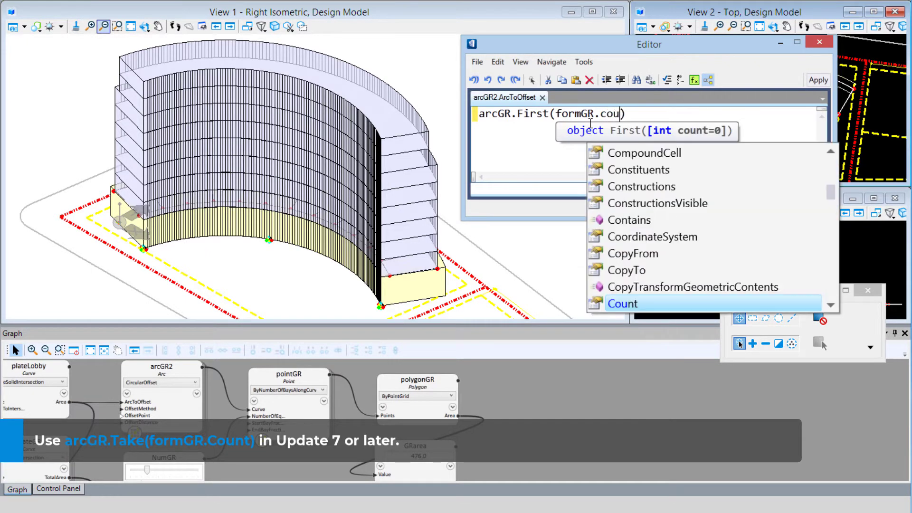
double_click(622, 304)
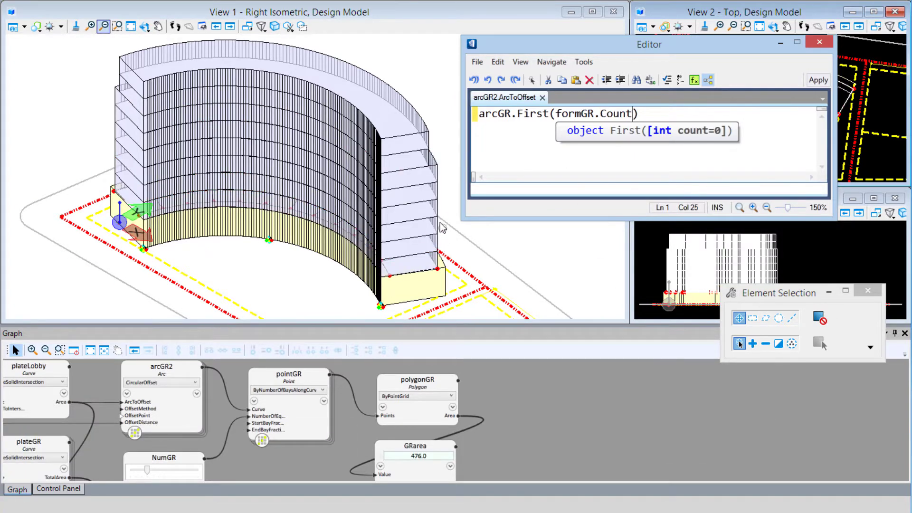
click(753, 112)
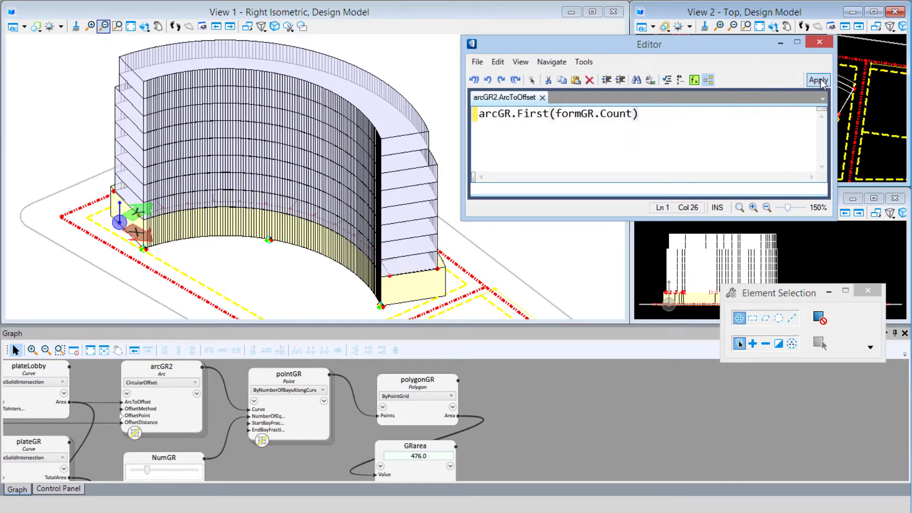
click(818, 80)
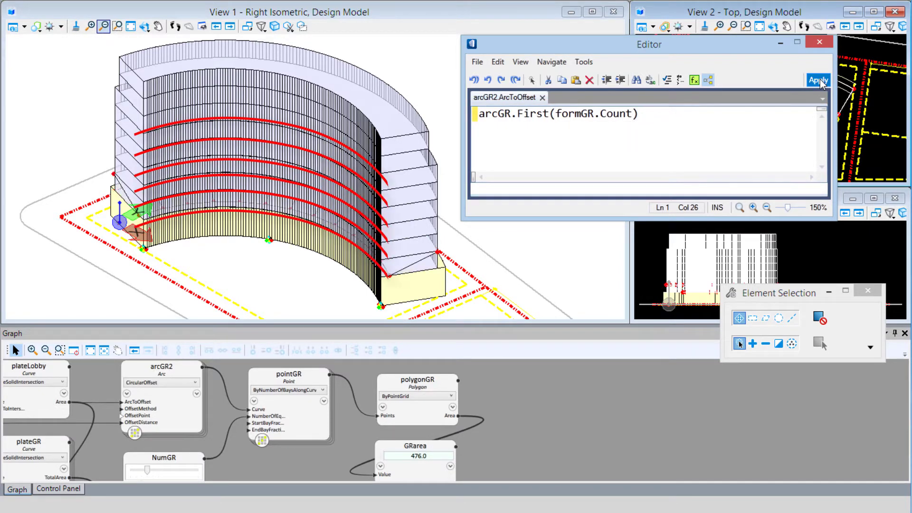
click(820, 42)
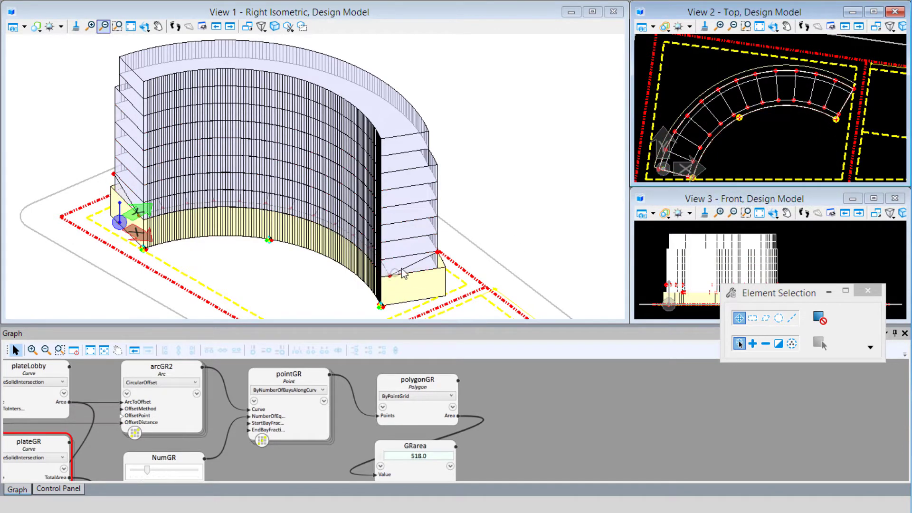
Switch the replication style of the arcGR2 node and record the graph changes as a new transaction
scroll(434, 257, up, 2)
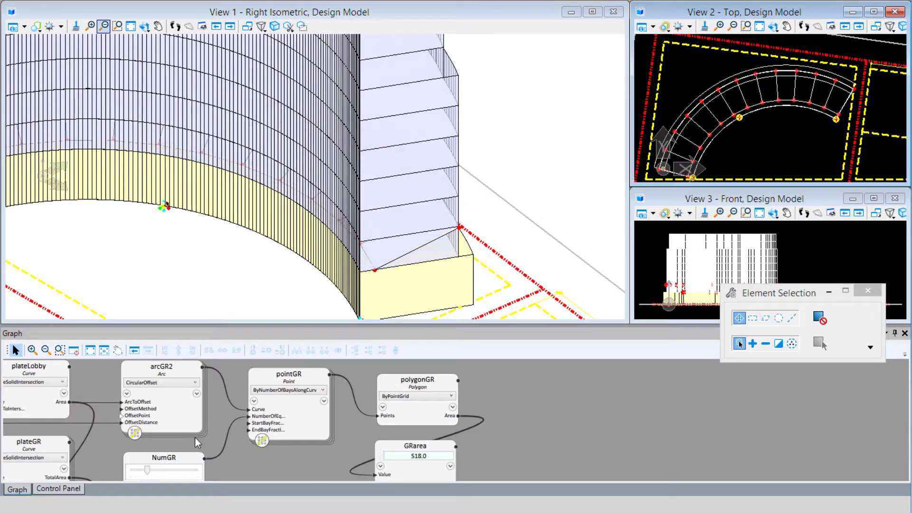
scroll(99, 400, up, 1)
mouse_move(145, 408)
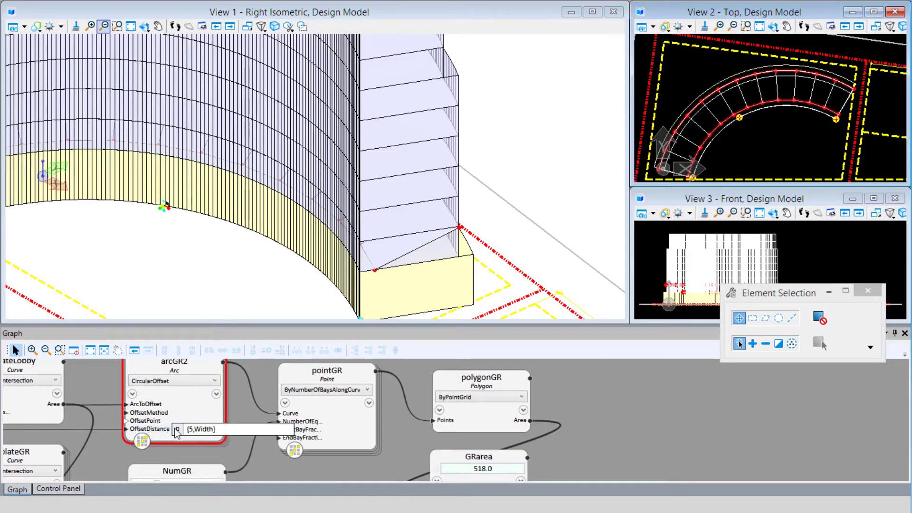
key(Return)
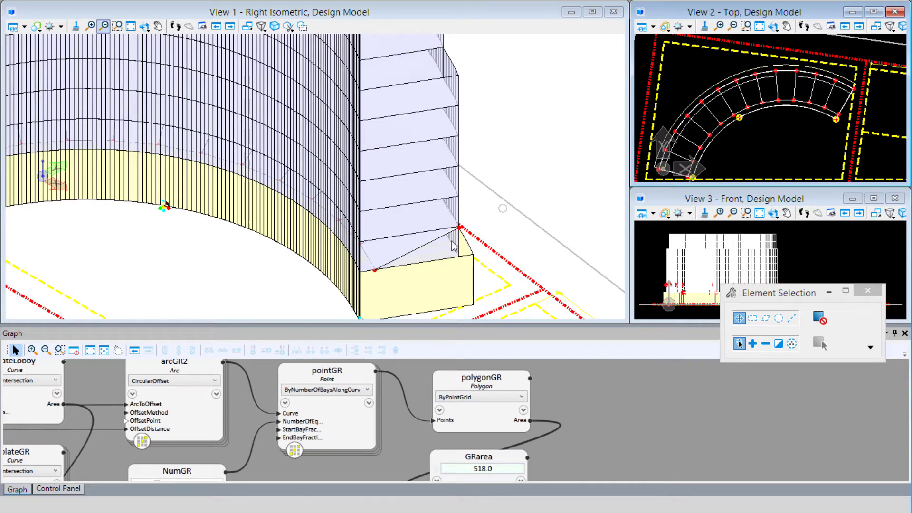
mouse_move(142, 447)
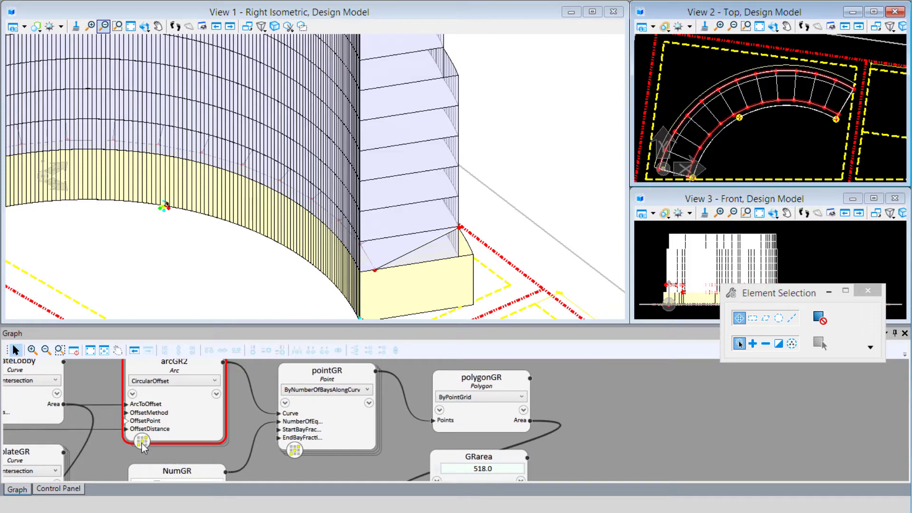
right_click(142, 447)
key(Escape)
right_click(143, 444)
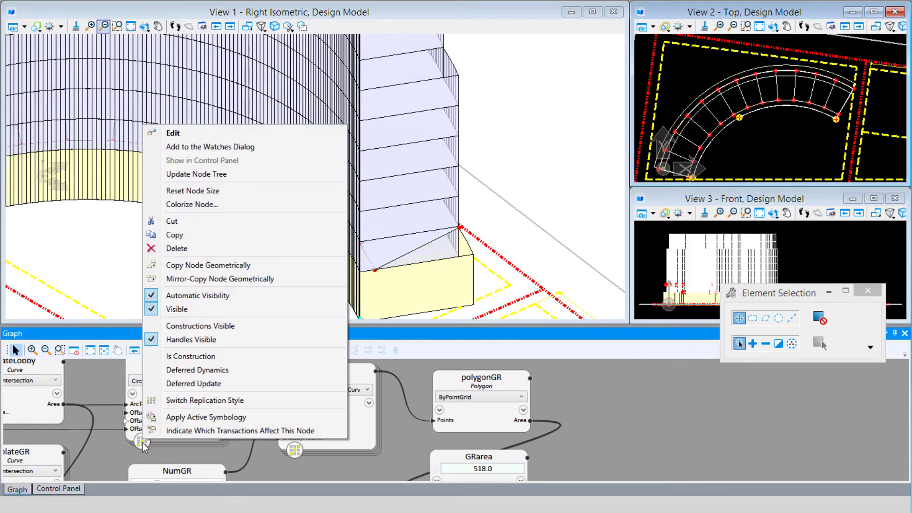
click(177, 402)
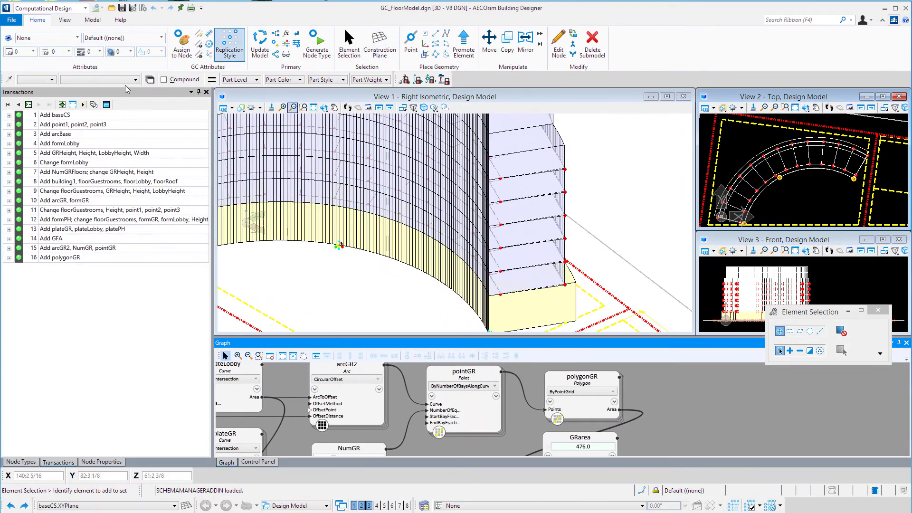
click(29, 105)
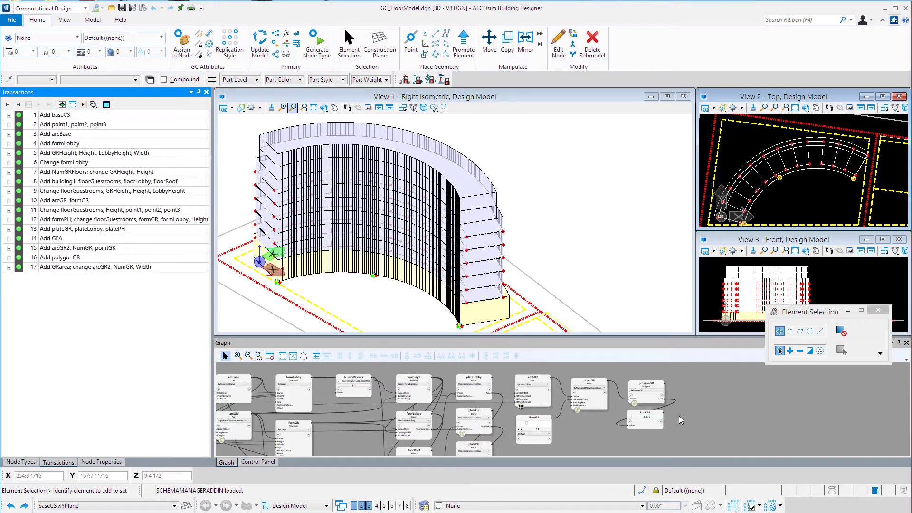
Copy the arcGR2, pointGR, polygonGR and GRarea nodes together and paste them into the empty graph area below the NumGR node
drag(679, 416, 588, 380)
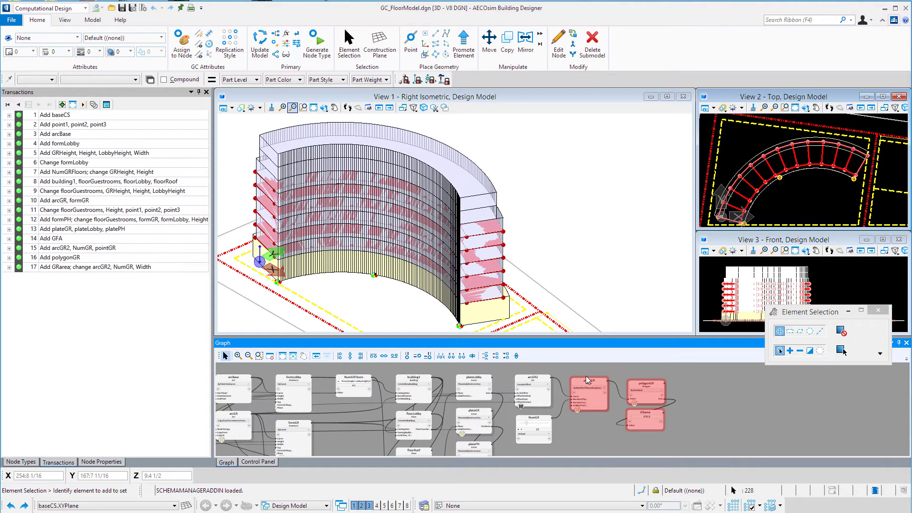
click(547, 397)
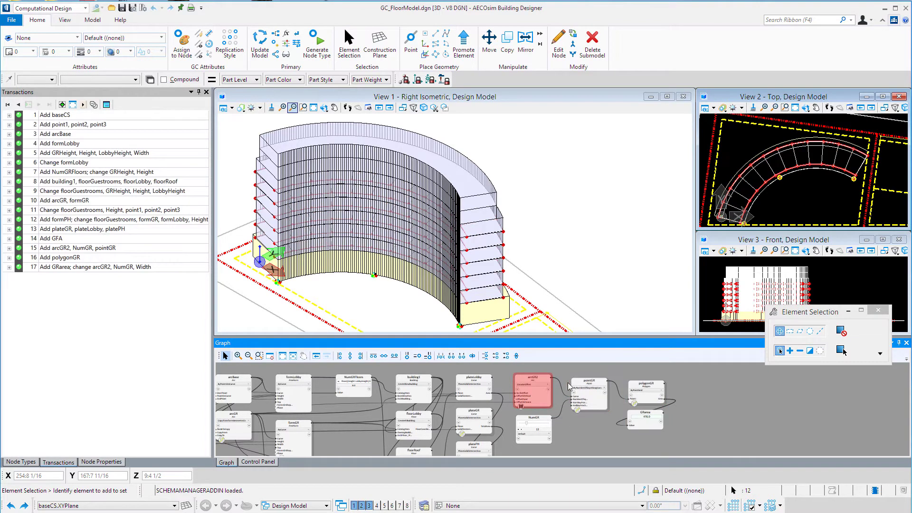
ctrl+drag(682, 441, 590, 375)
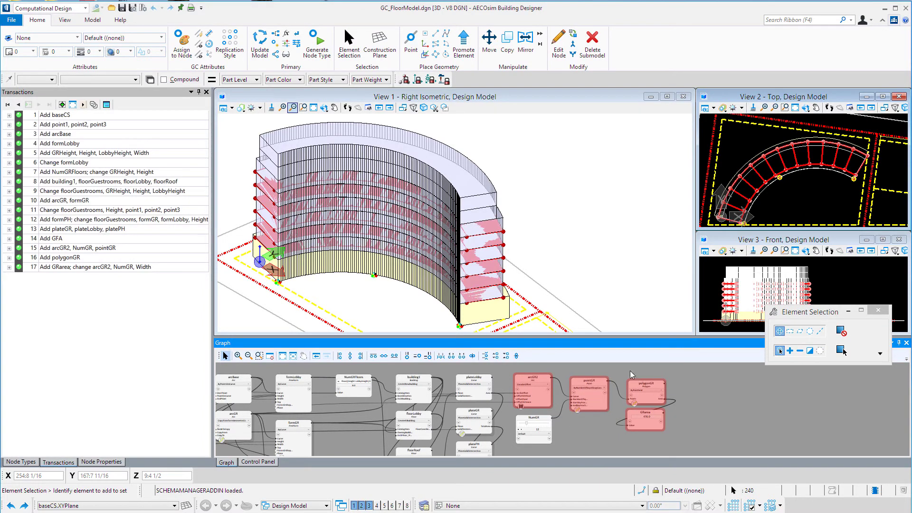
scroll(620, 367, down, 1)
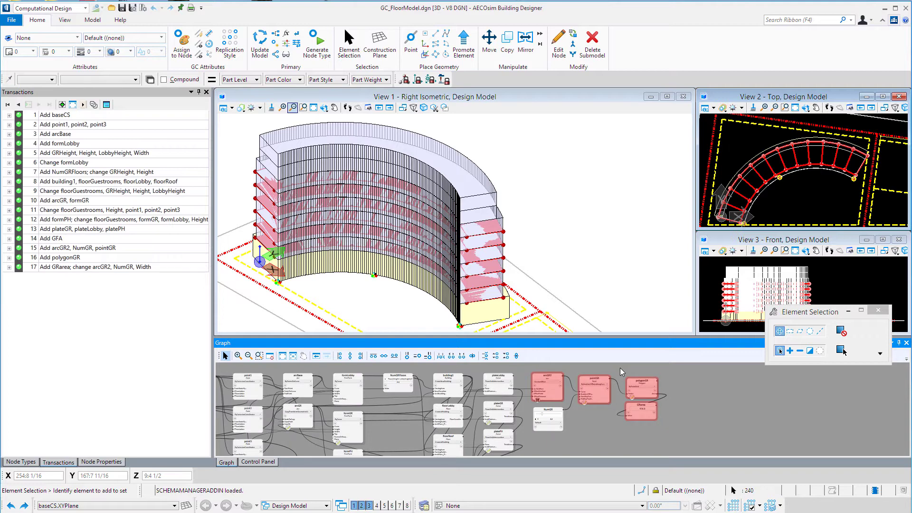
scroll(620, 368, down, 1)
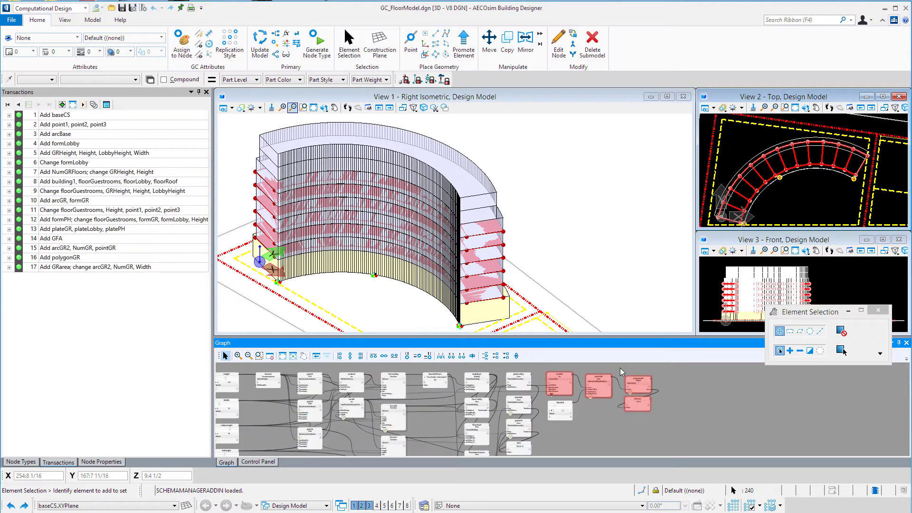
right_click(642, 408)
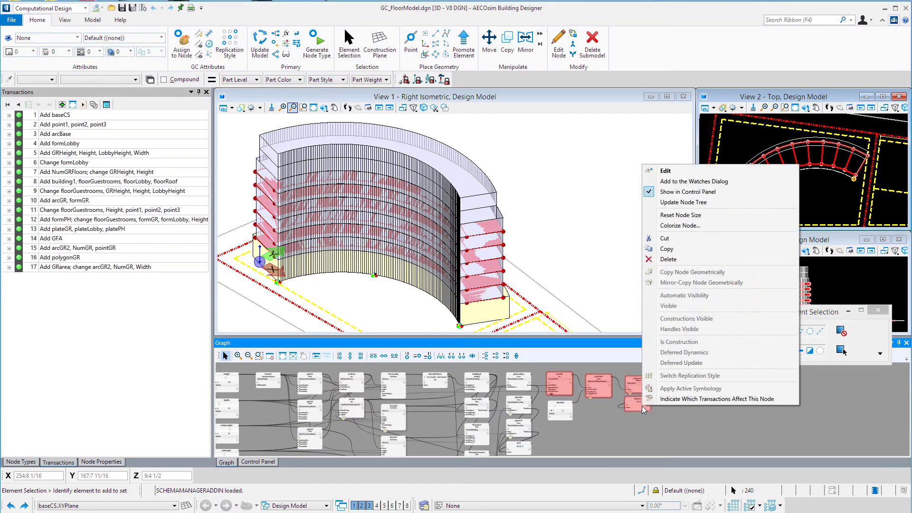
click(668, 248)
scroll(594, 410, down, 1)
scroll(575, 433, up, 2)
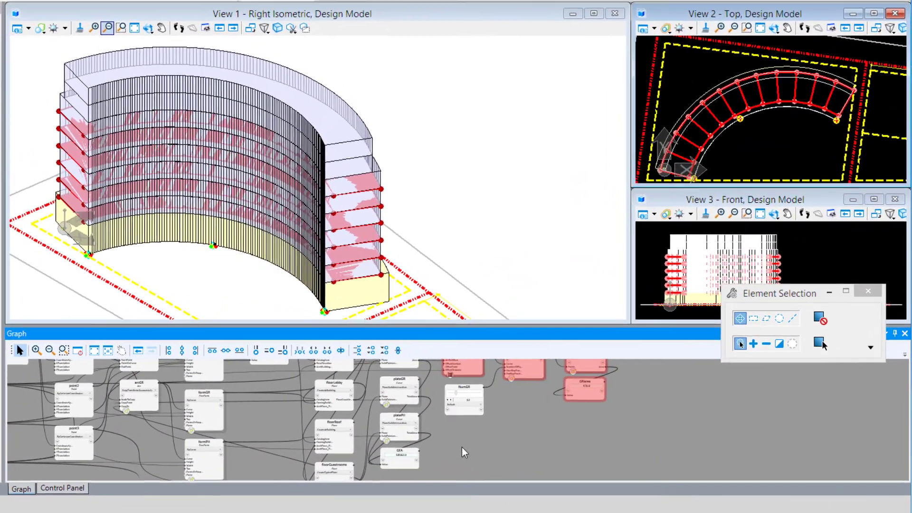
right_click(572, 433)
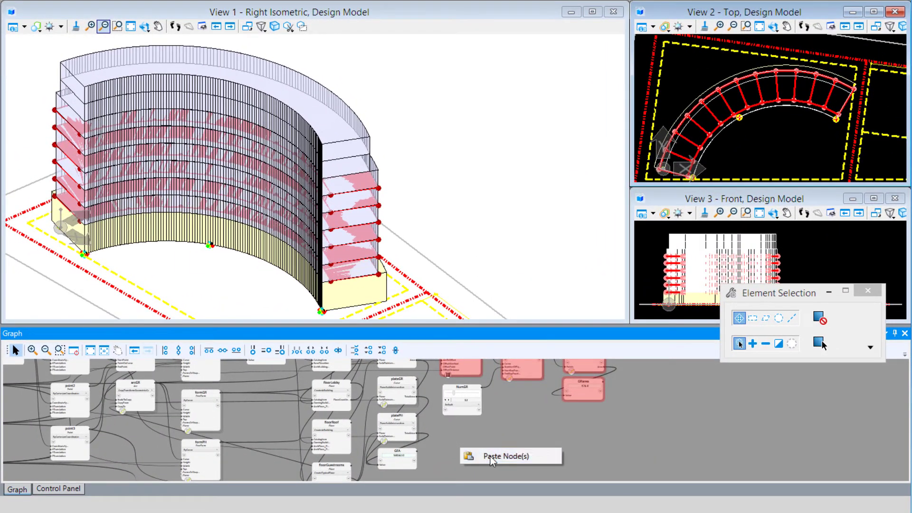
click(505, 456)
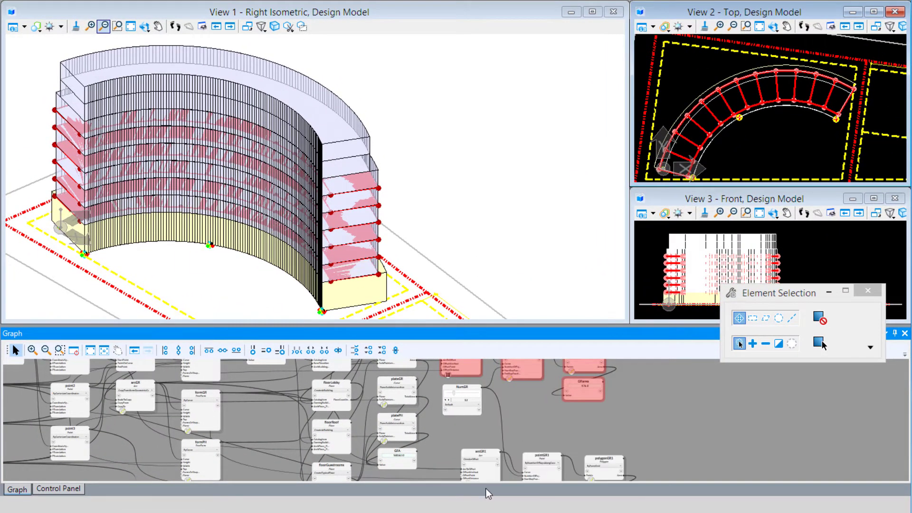
Line up the pasted arc, point, polygon and area nodes in the graph beneath their originals
click(490, 474)
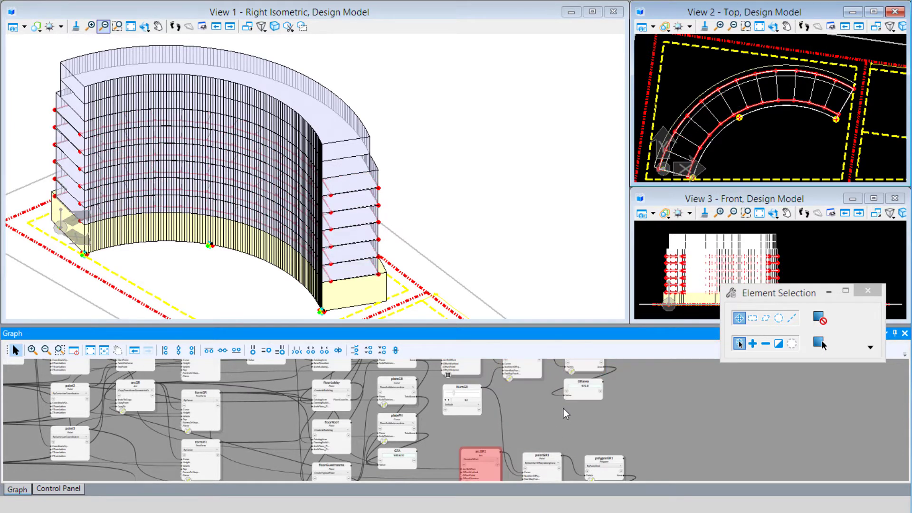
click(552, 421)
scroll(611, 407, down, 2)
scroll(634, 440, down, 3)
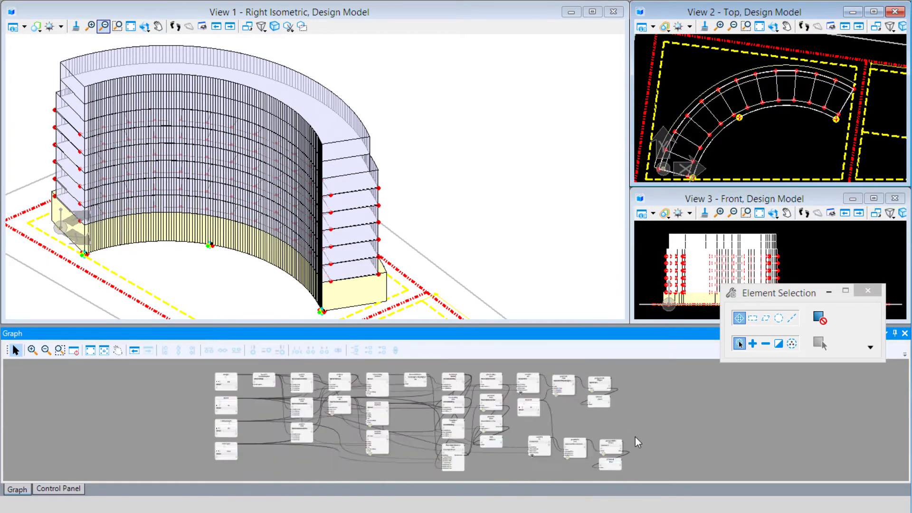
drag(639, 462, 549, 440)
click(555, 459)
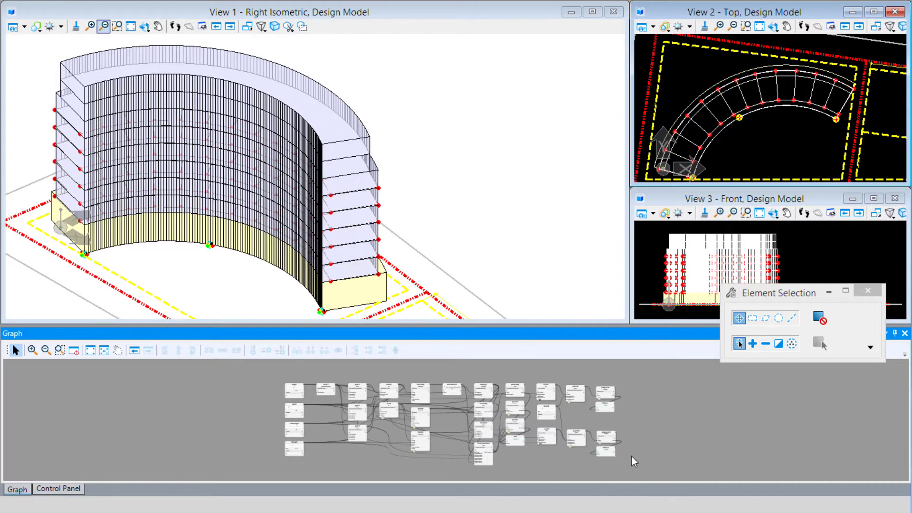
Rename the copied arc node to arcPH1
scroll(631, 456, up, 4)
scroll(629, 421, up, 3)
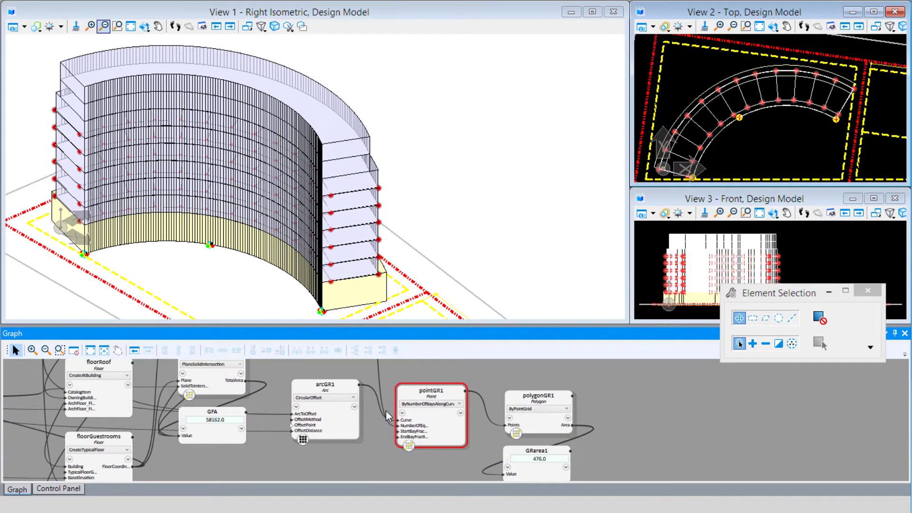
click(325, 384)
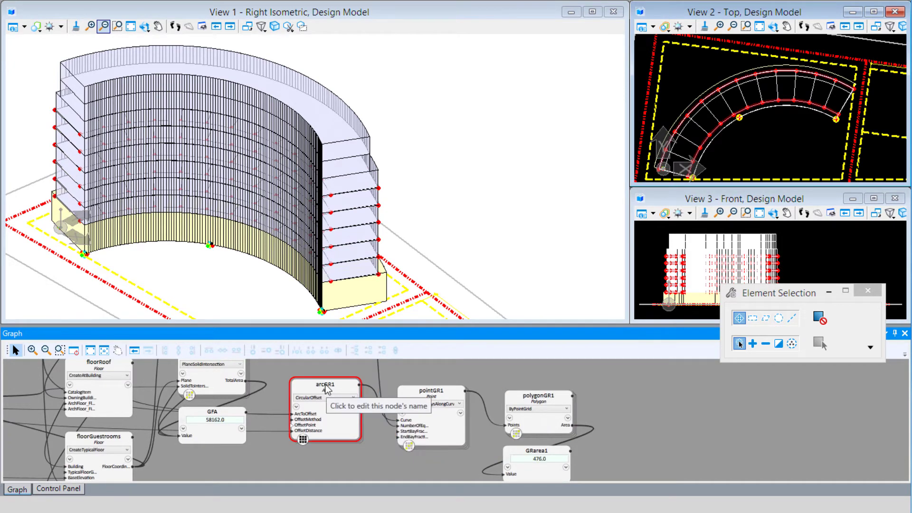
click(329, 384)
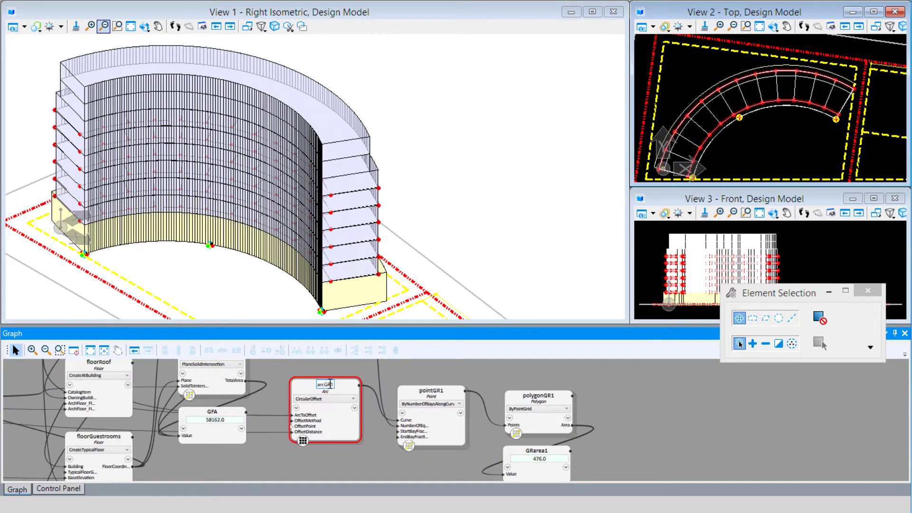
text(PH)
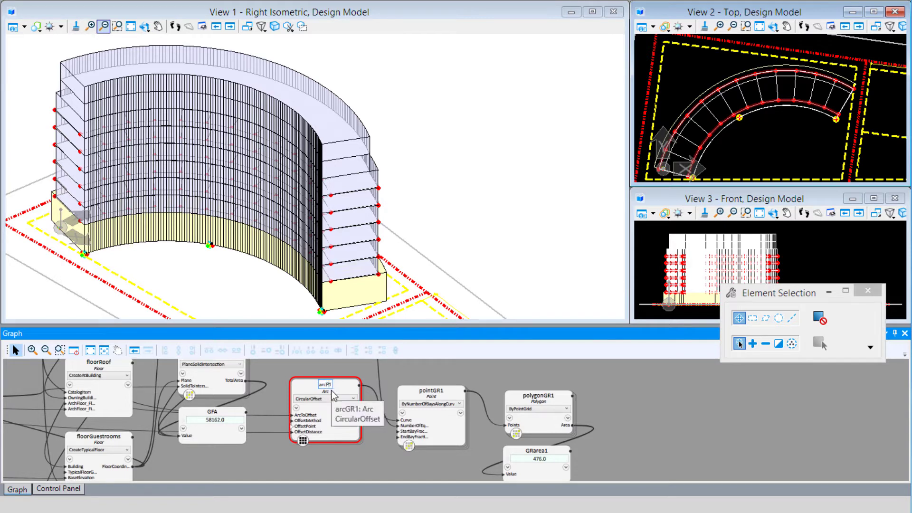
click(417, 394)
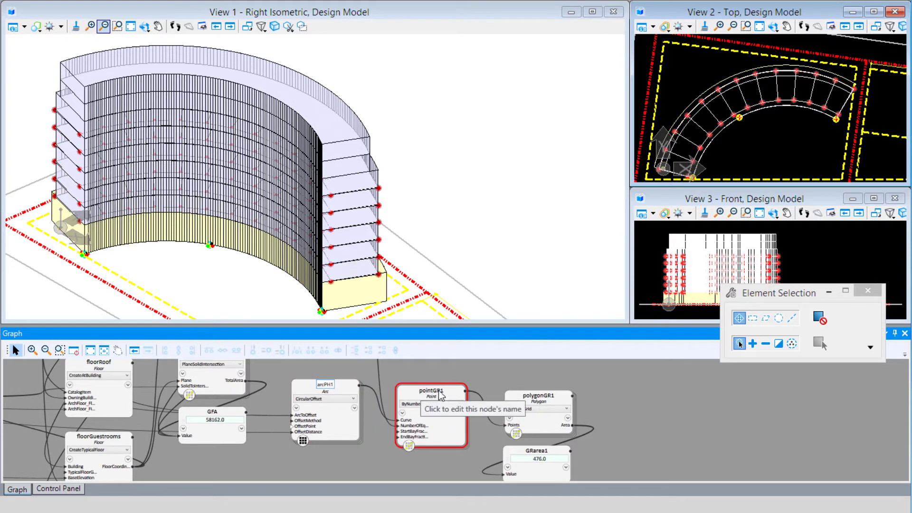
Rename the copied point node to pointPH
click(438, 393)
click(440, 391)
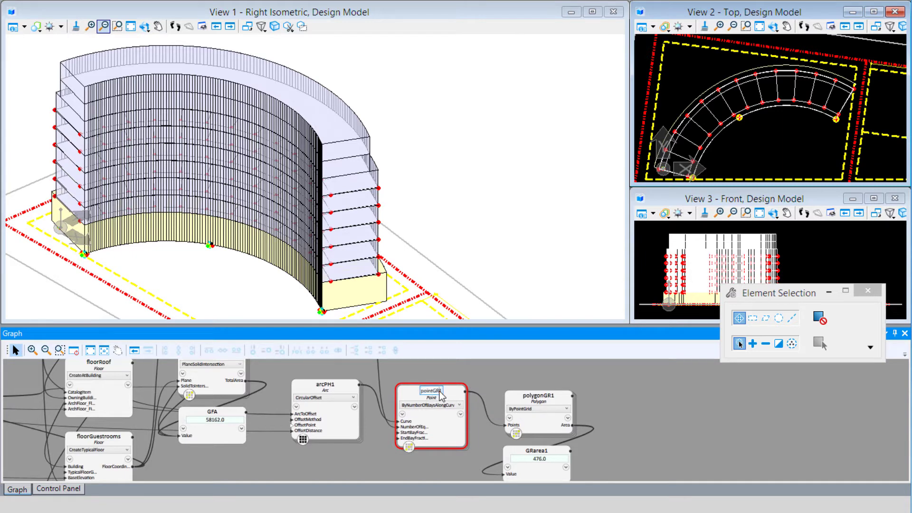
drag(439, 391, 433, 392)
text(PH)
click(452, 380)
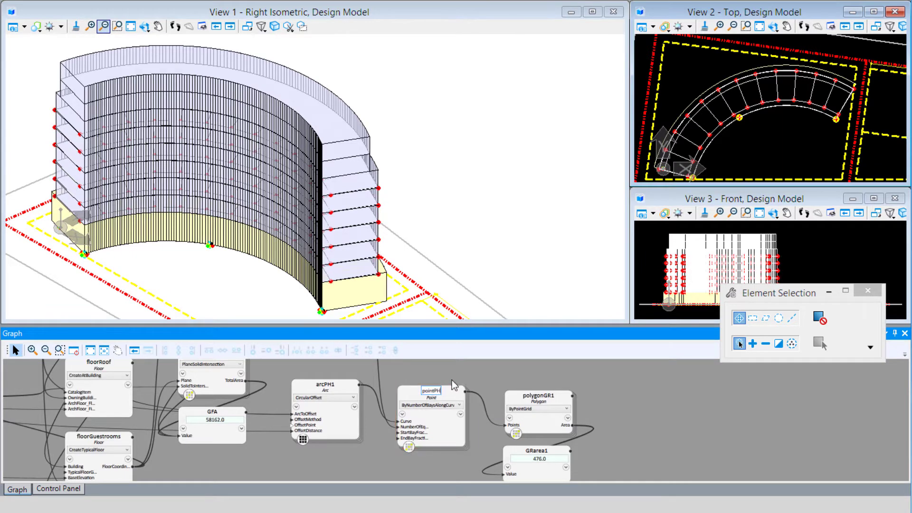
Rename the copied polygon node to polygonPH
click(554, 401)
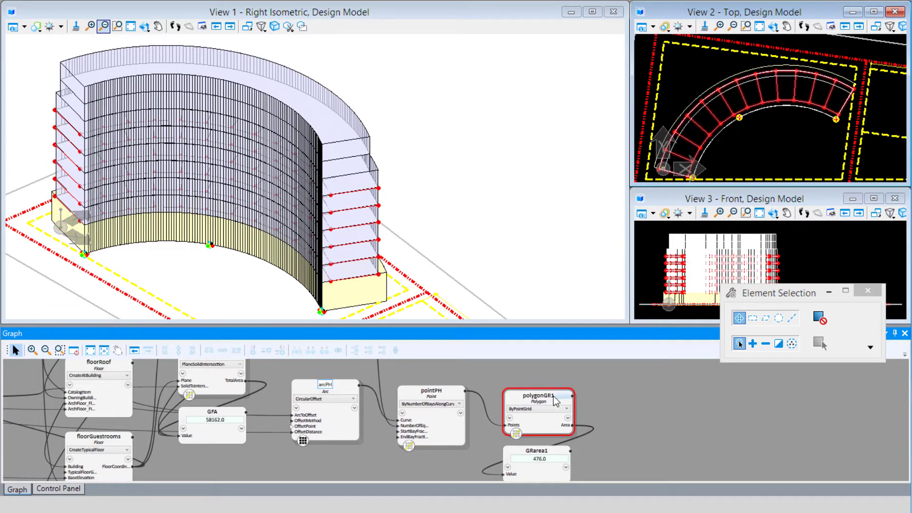
click(547, 395)
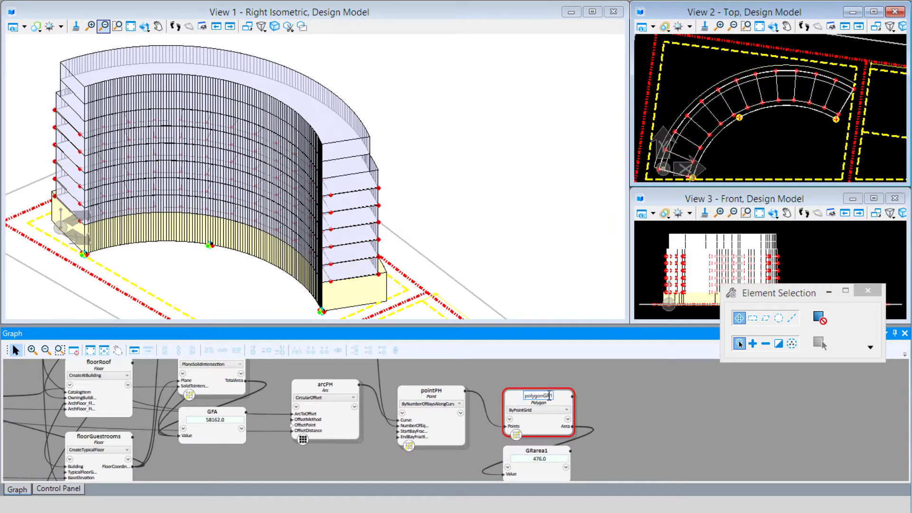
key(BackSpace)
key(BackSpace)
key(BackSpace)
text(PH)
Rename the copied area node to PHarea
click(544, 455)
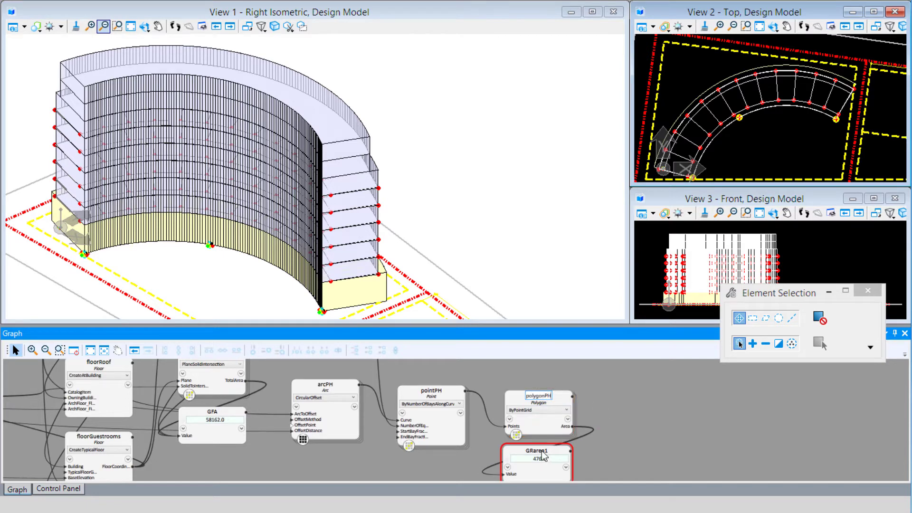
click(533, 451)
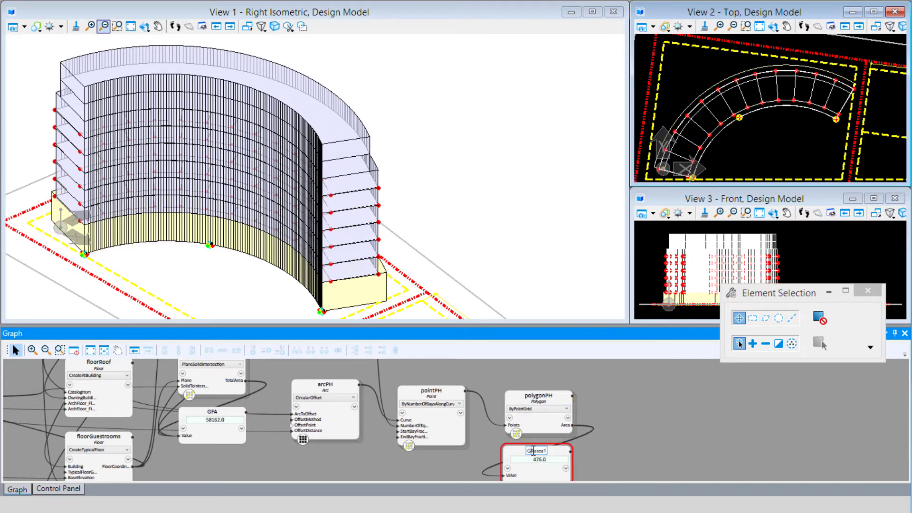
double_click(533, 450)
text(PH)
key(BackSpace)
click(626, 417)
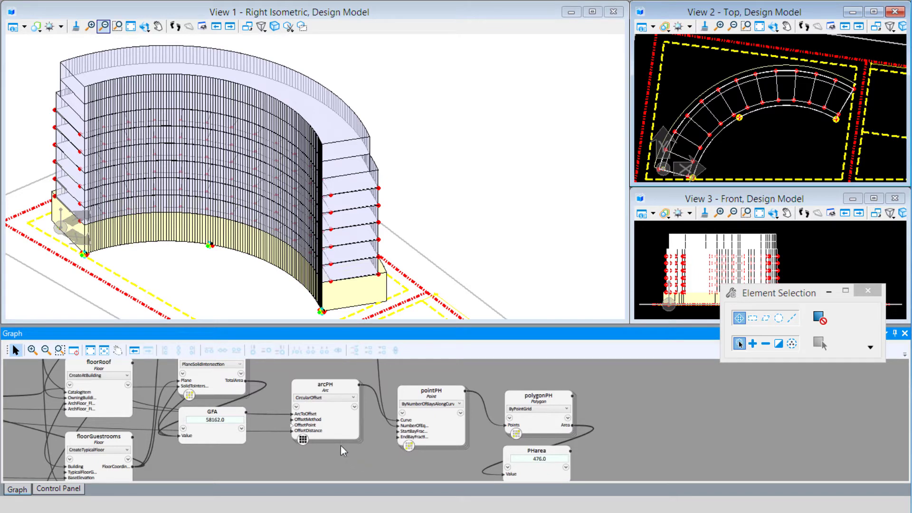
Change the ArcToOffset expression of the arcPH node to arcGR.Last(formPH.Count) and apply it
drag(334, 434, 371, 418)
scroll(373, 422, up, 4)
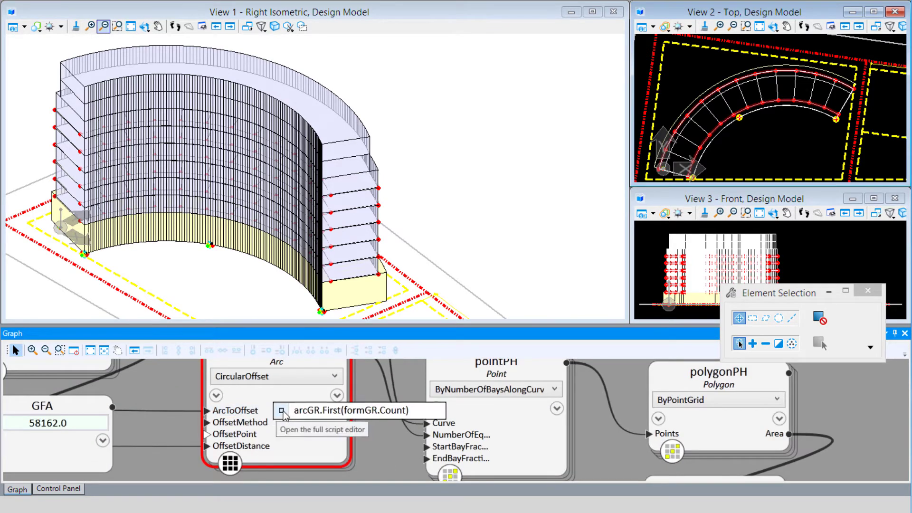
click(282, 411)
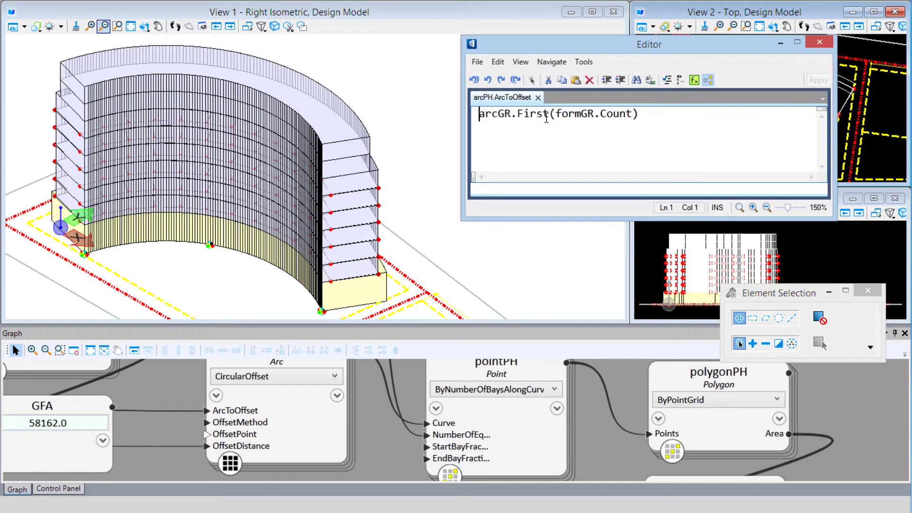
drag(549, 116, 519, 117)
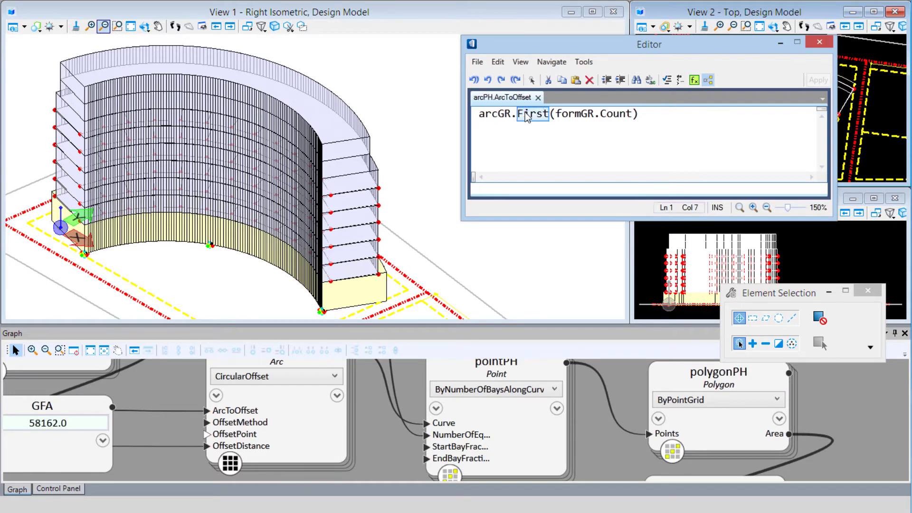
text(Last)
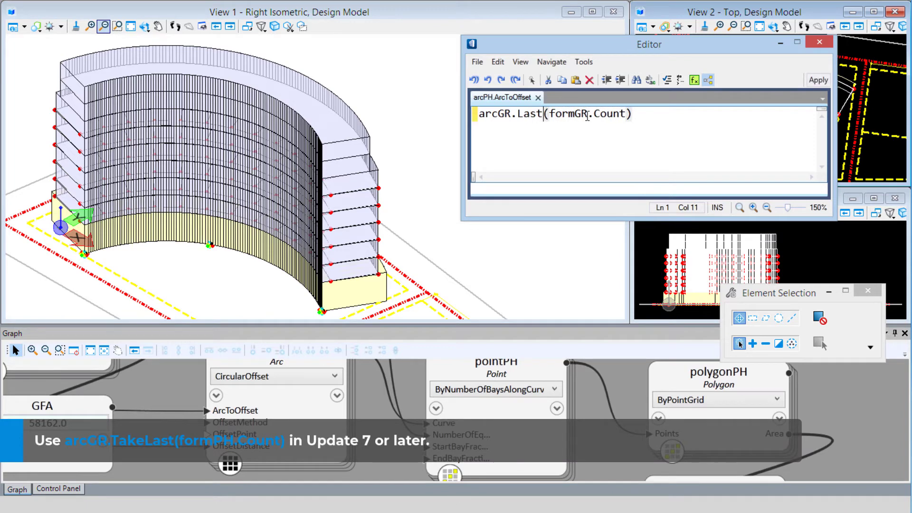
drag(589, 115, 575, 114)
text(PH)
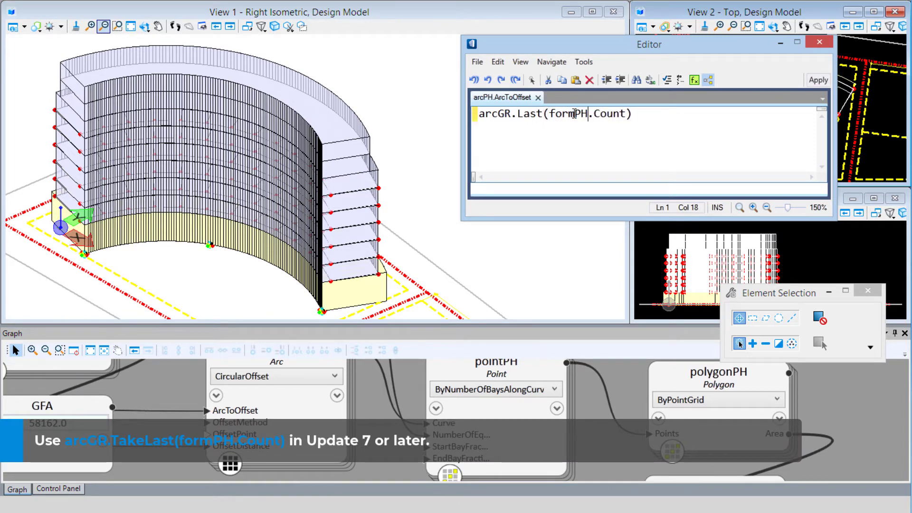
click(661, 116)
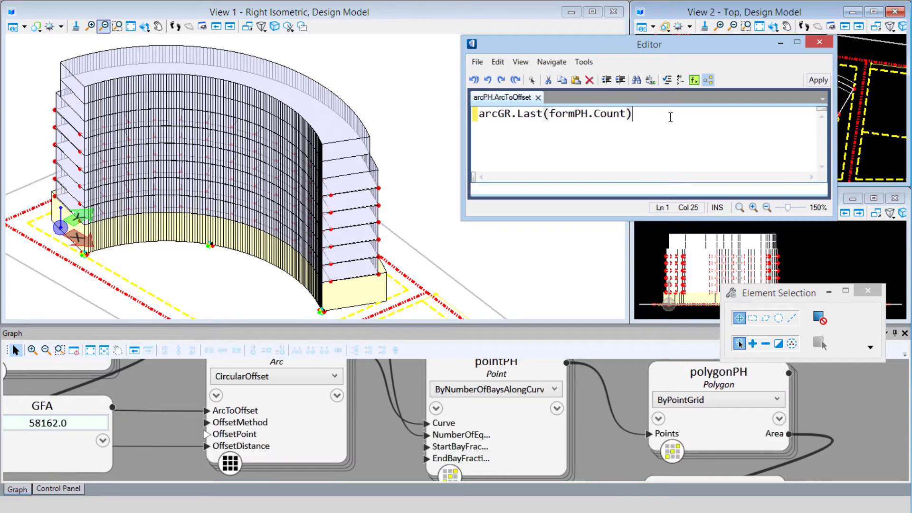
click(818, 80)
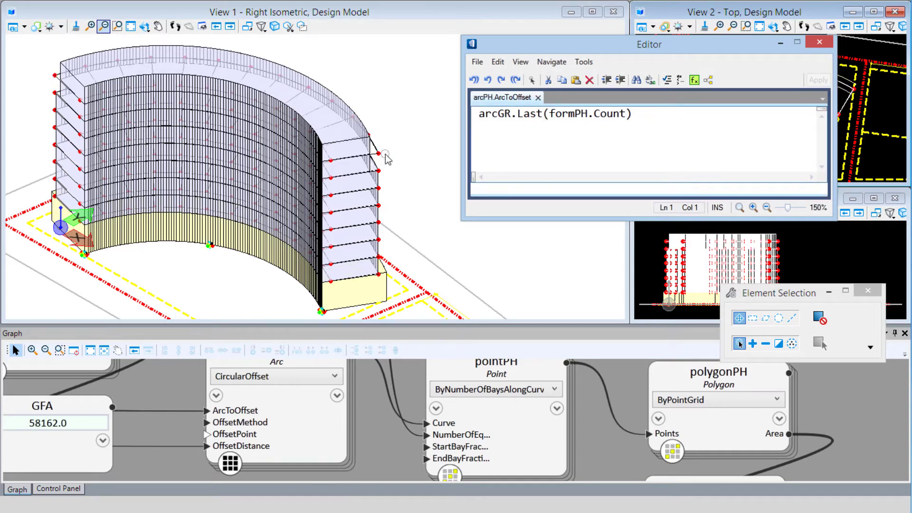
click(818, 43)
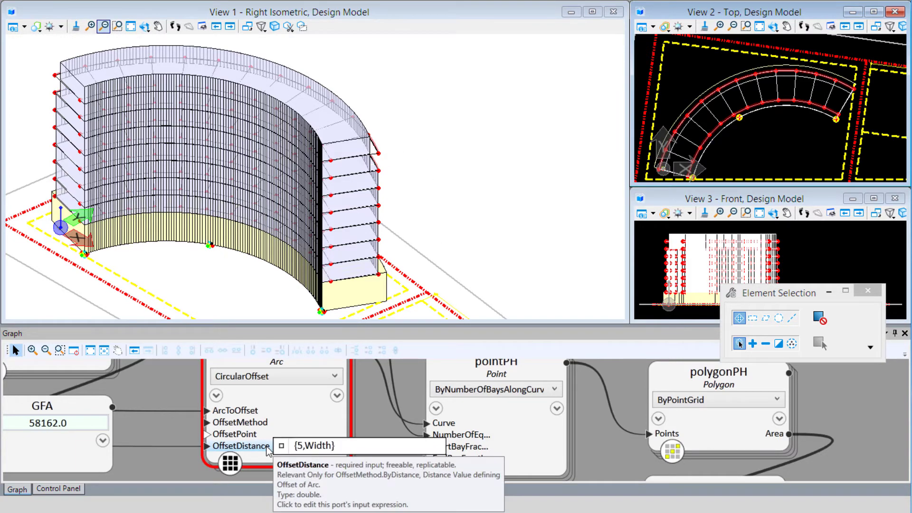
Change the OffsetDistance expression of the arcPH node to {5,formPH.Width} and apply it
click(281, 446)
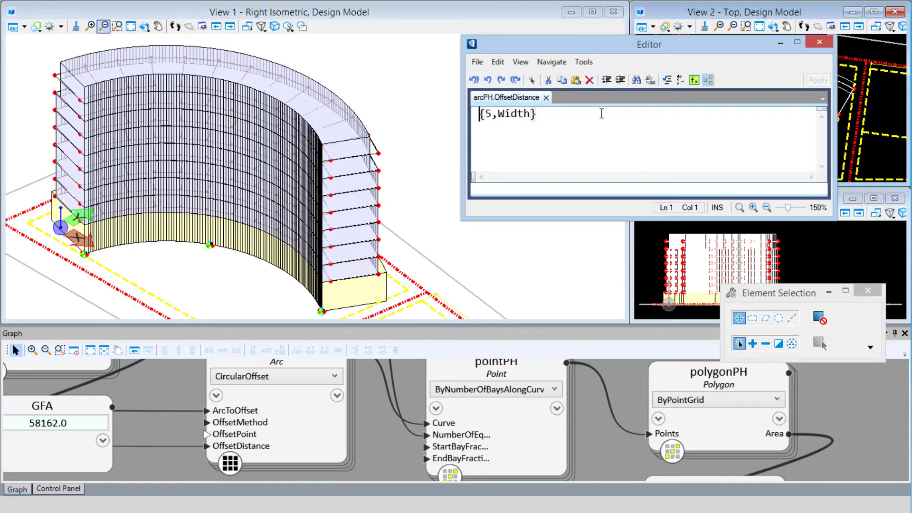
drag(530, 113, 498, 115)
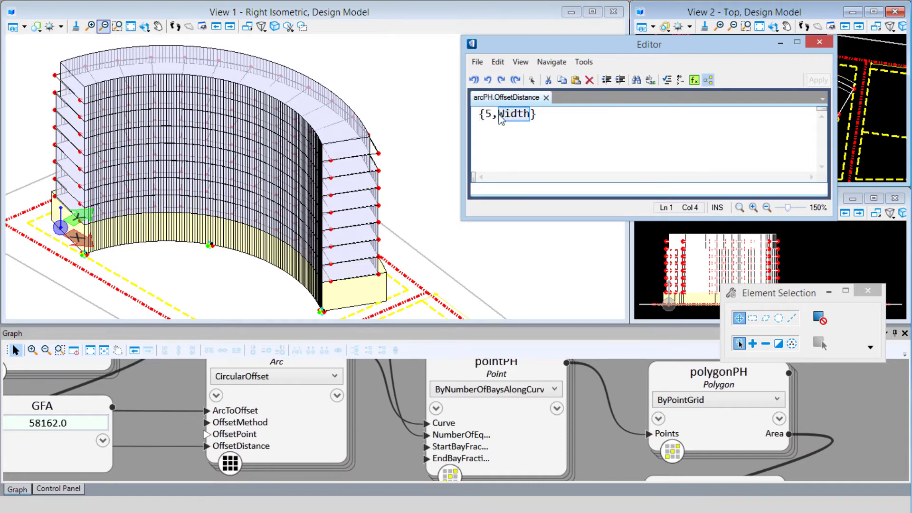
text(formPH)
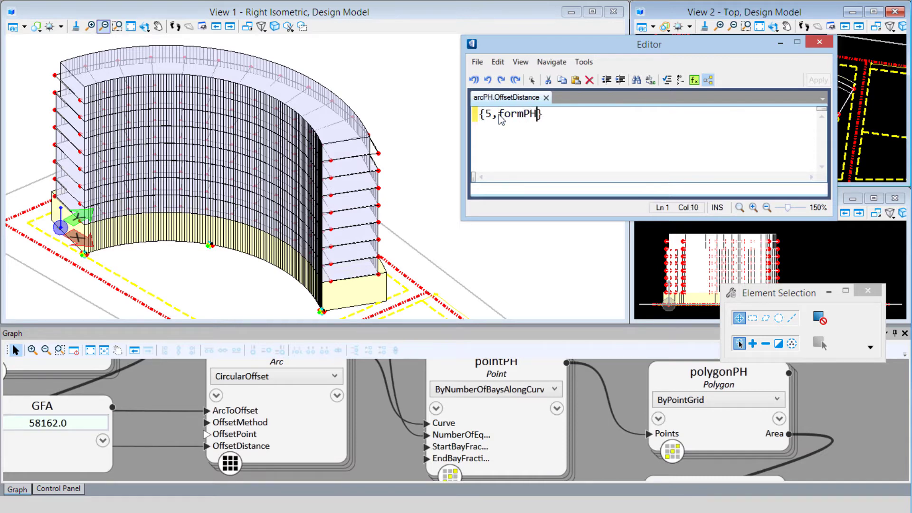
text(.)
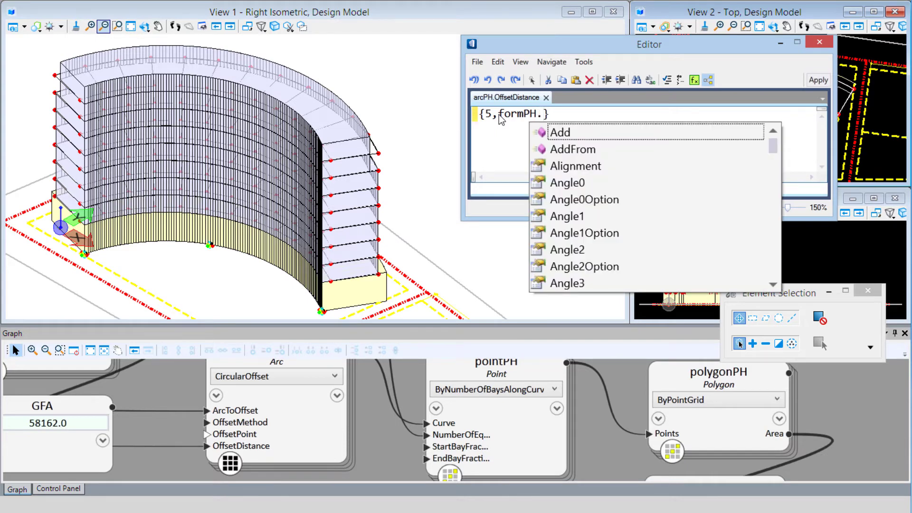
text(Wi)
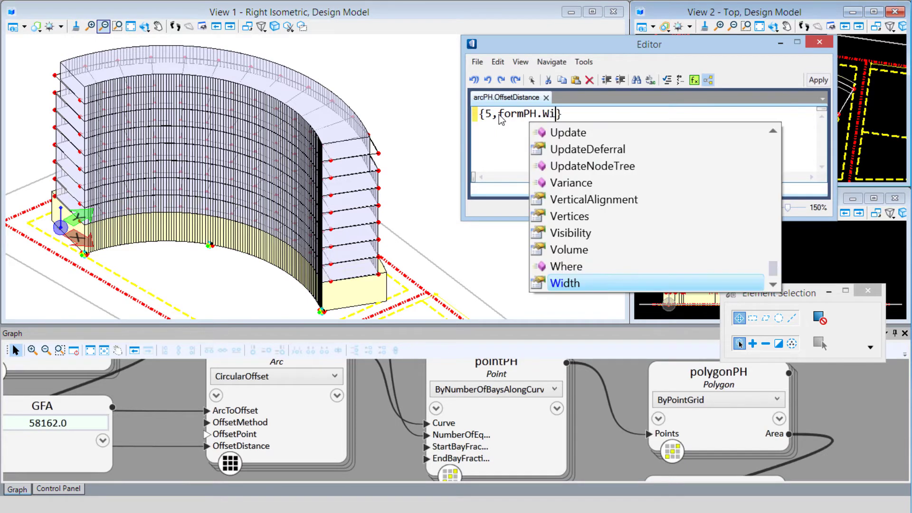
double_click(563, 283)
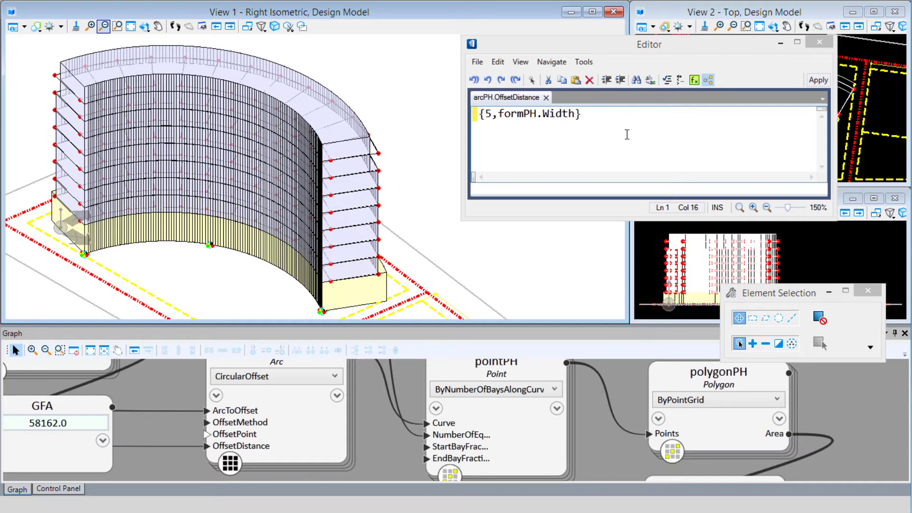
click(815, 81)
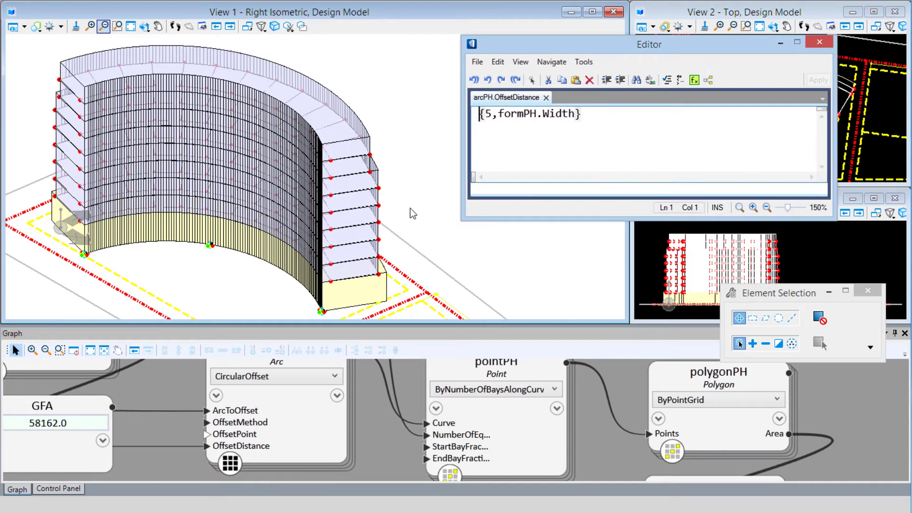
click(817, 43)
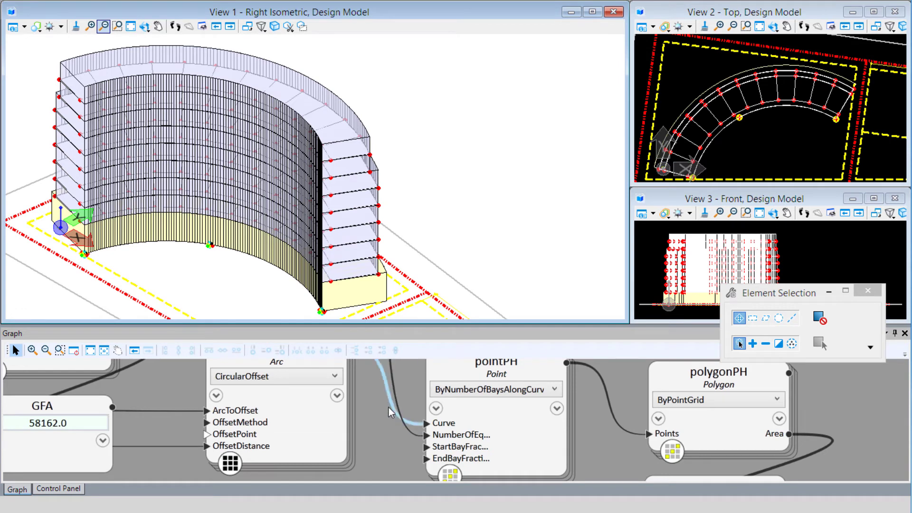
Record the added penthouse arc, point, polygon and area nodes as a new transaction
scroll(377, 403, down, 4)
scroll(601, 461, up, 3)
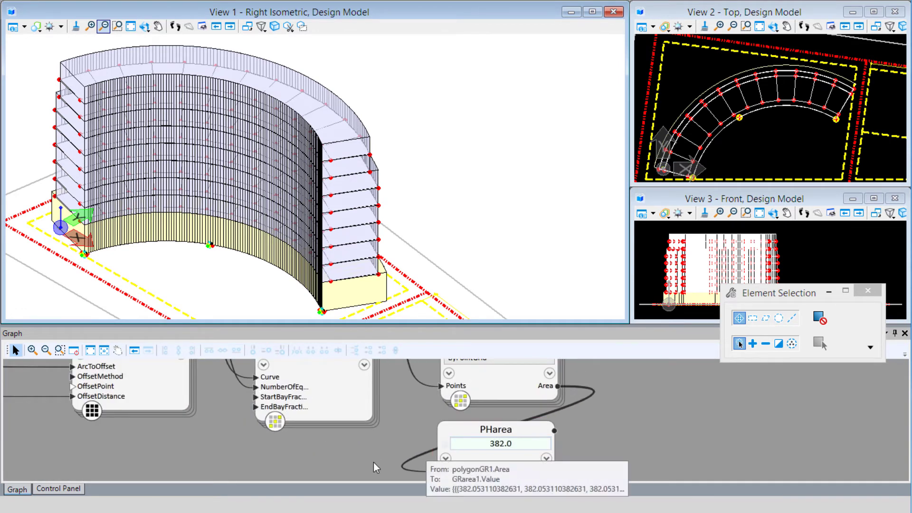
scroll(360, 454, down, 5)
scroll(361, 455, down, 2)
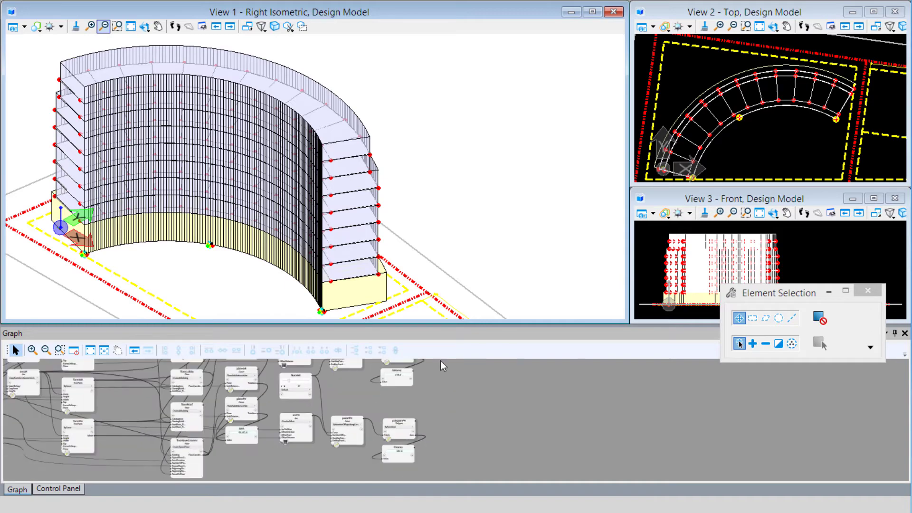
scroll(429, 370, up, 5)
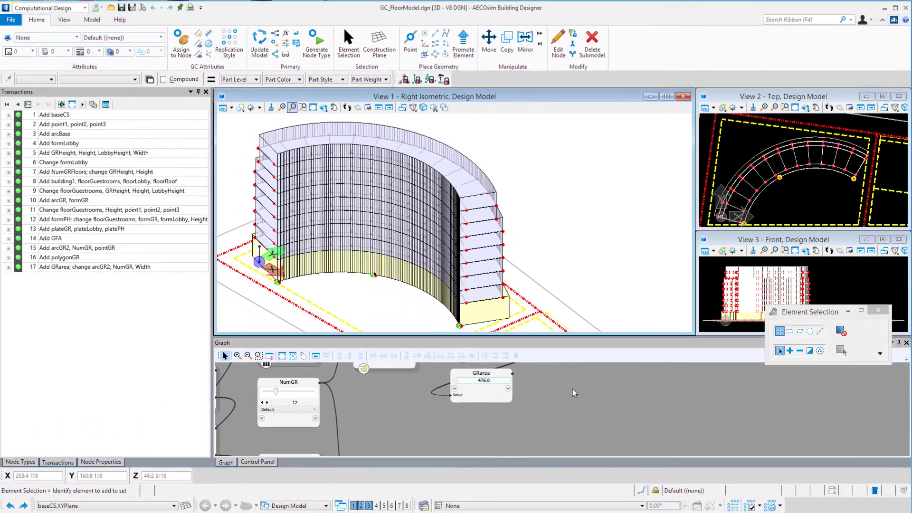
click(58, 462)
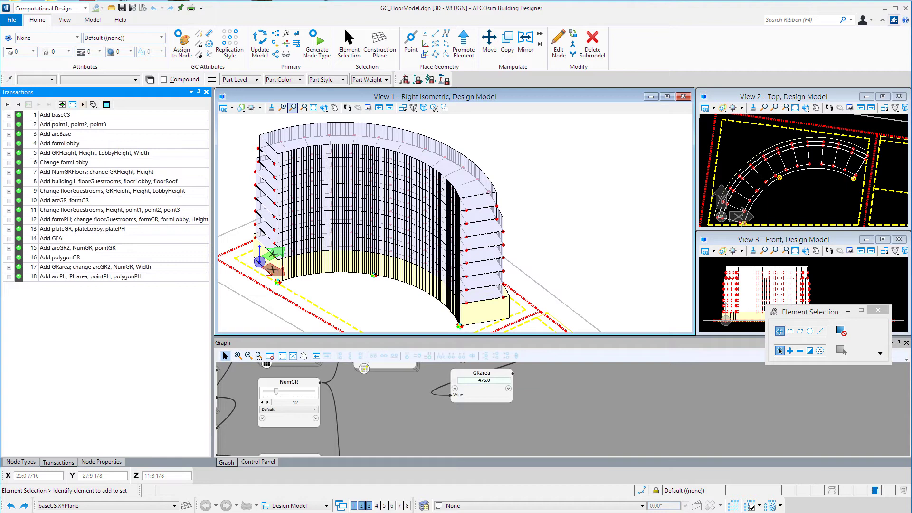
Set the number of bays of the pointPH node to NumGR/2 and record the change as a new transaction
scroll(549, 398, down, 7)
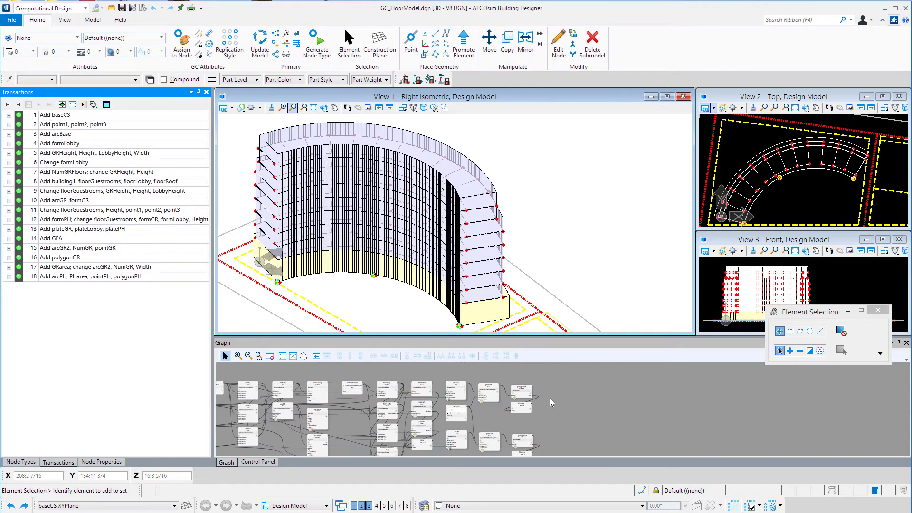
scroll(550, 429, up, 7)
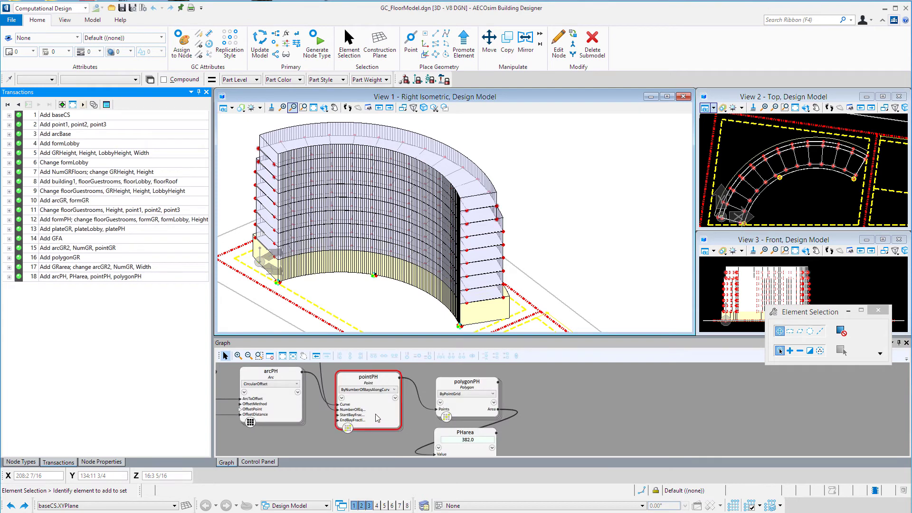
mouse_move(362, 411)
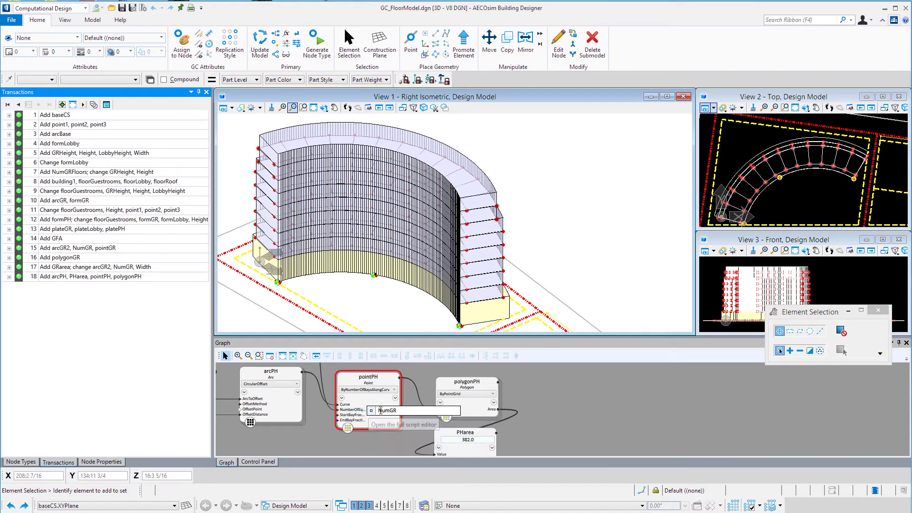
click(398, 411)
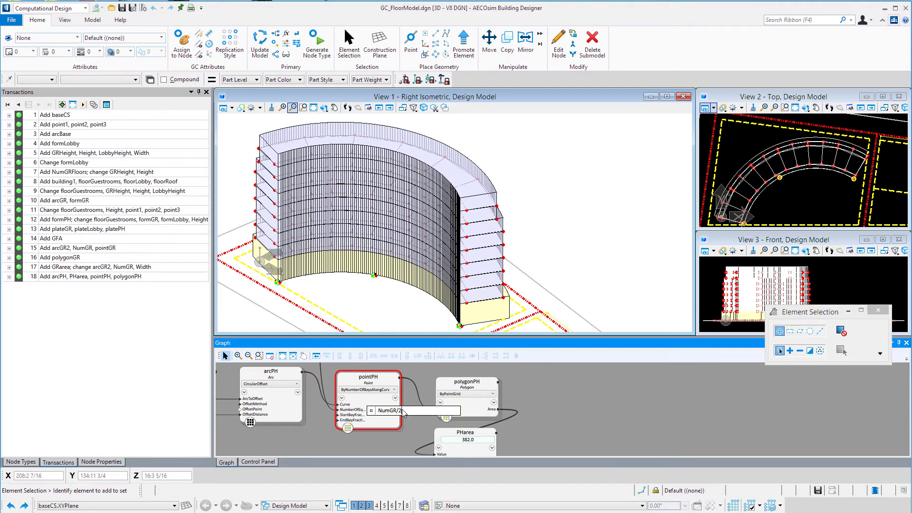
key(Return)
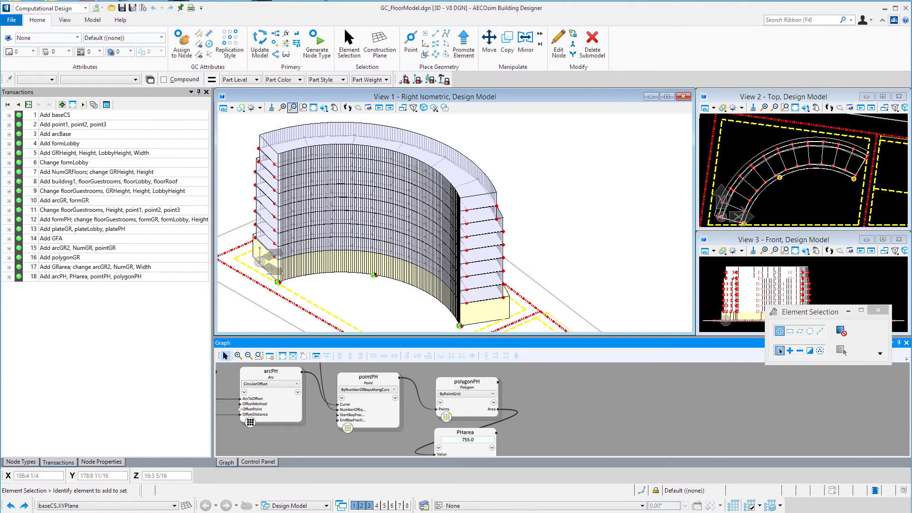
click(29, 105)
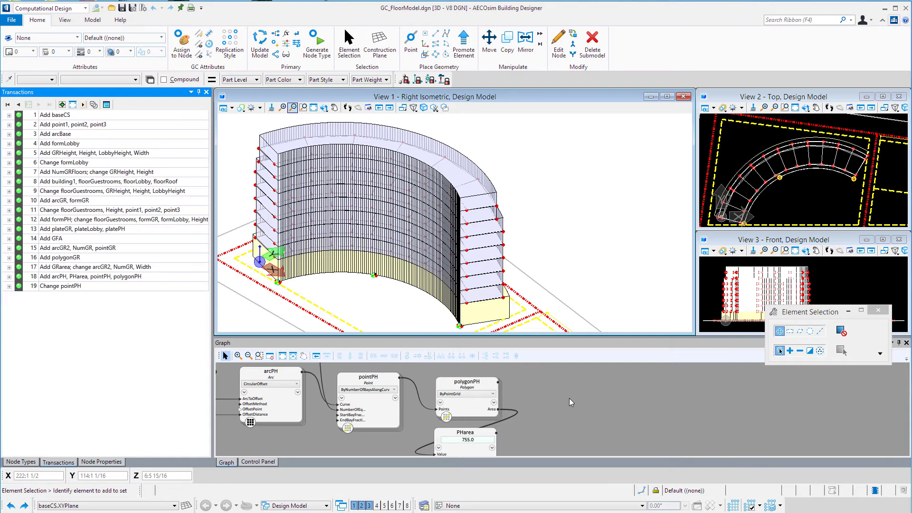
Add a Space node to the empty graph area beside the polygonPH node
click(25, 463)
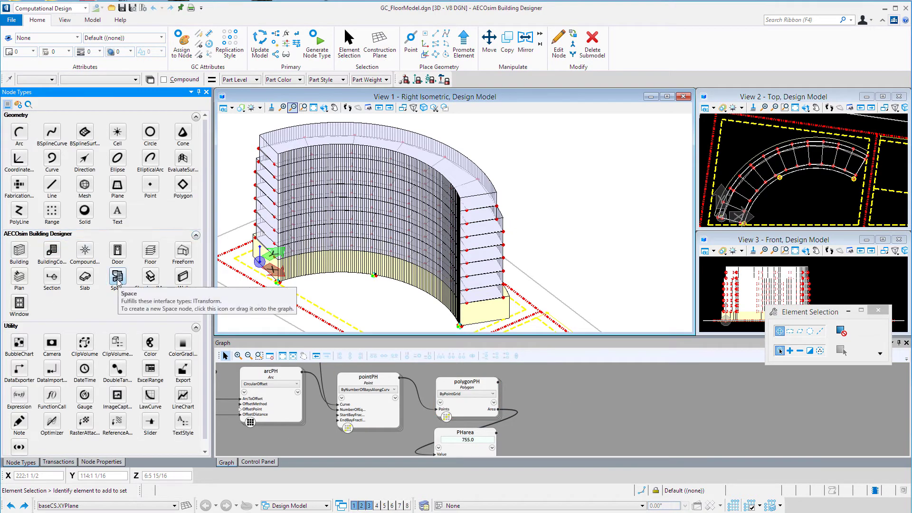
drag(117, 277, 566, 384)
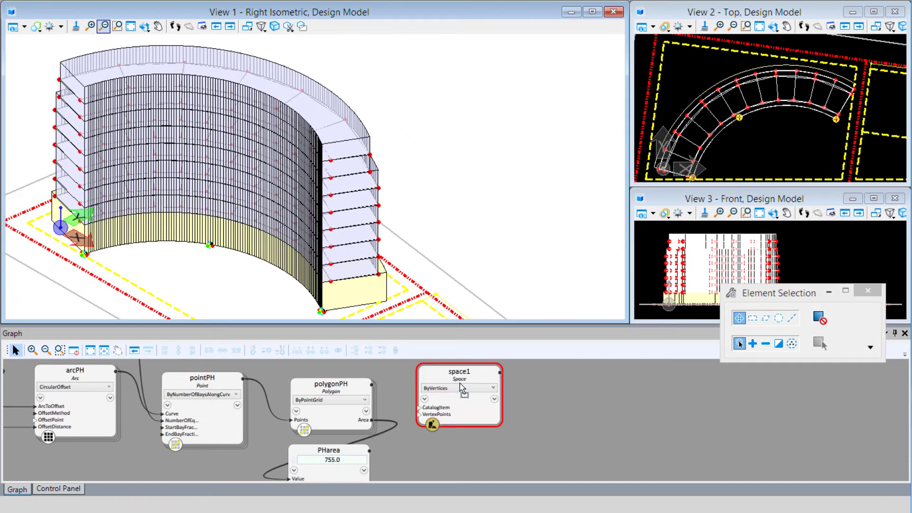
Rename the new Space node to spaceGR and set its creation technique to FromPolygon
double_click(459, 371)
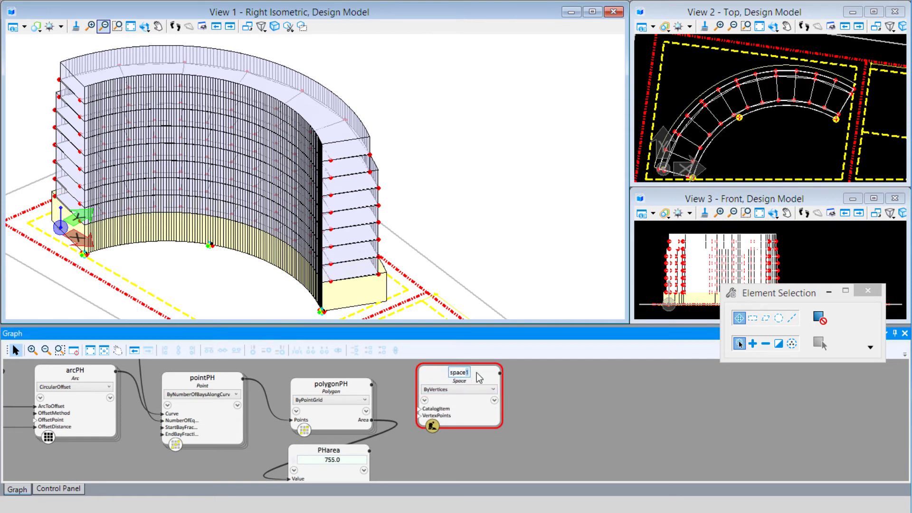
text(GR)
click(460, 389)
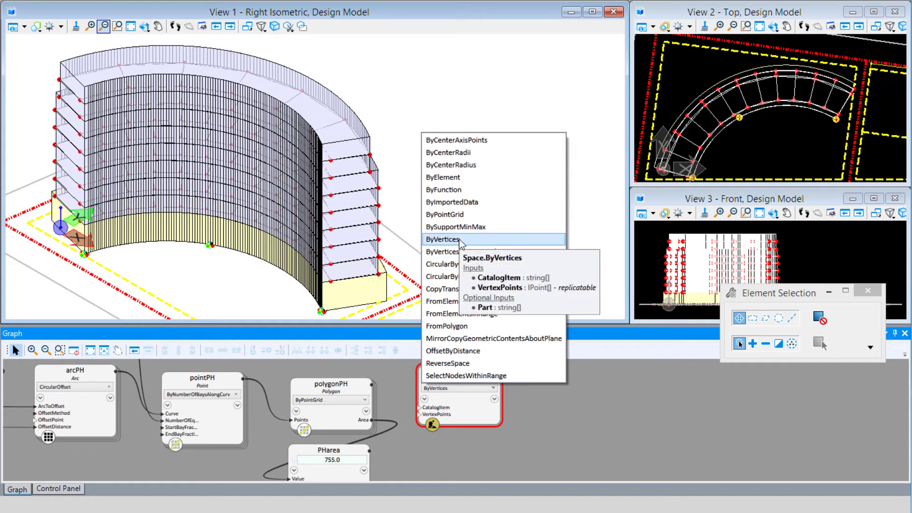
click(473, 326)
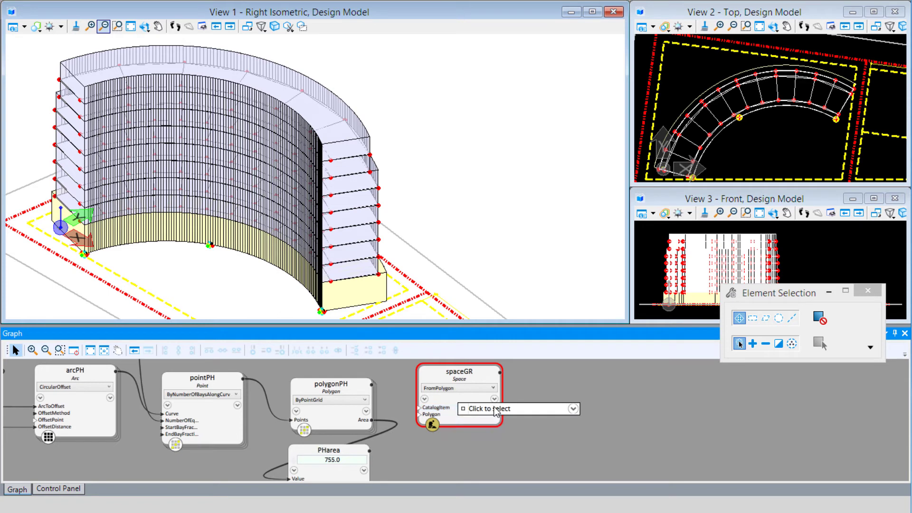
Assign a space type from the Space catalog to the CatalogItem input of the spaceGR node
click(573, 409)
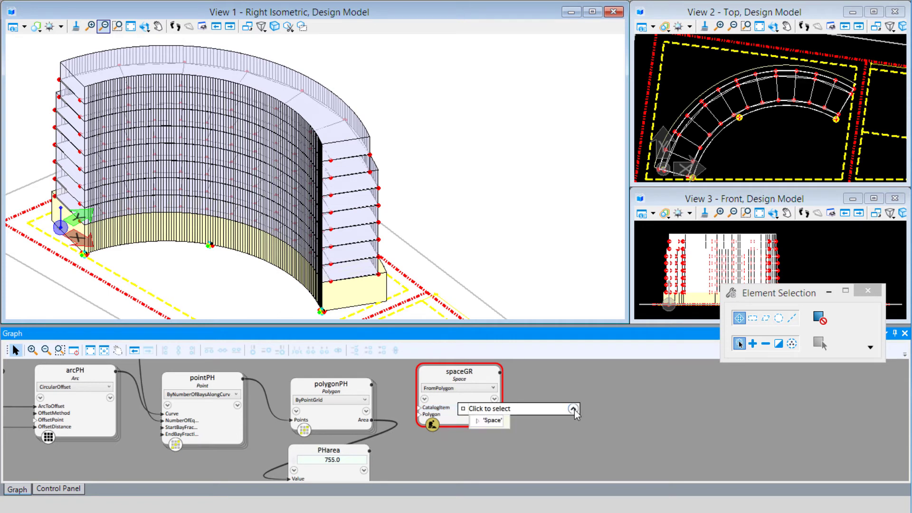
click(477, 421)
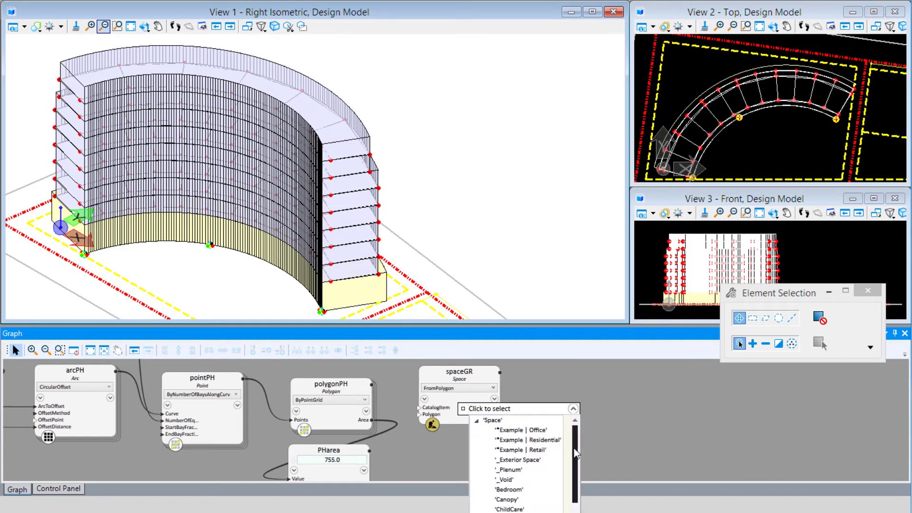
mouse_move(575, 454)
mouse_down()
mouse_move(573, 512)
mouse_move(570, 443)
mouse_up()
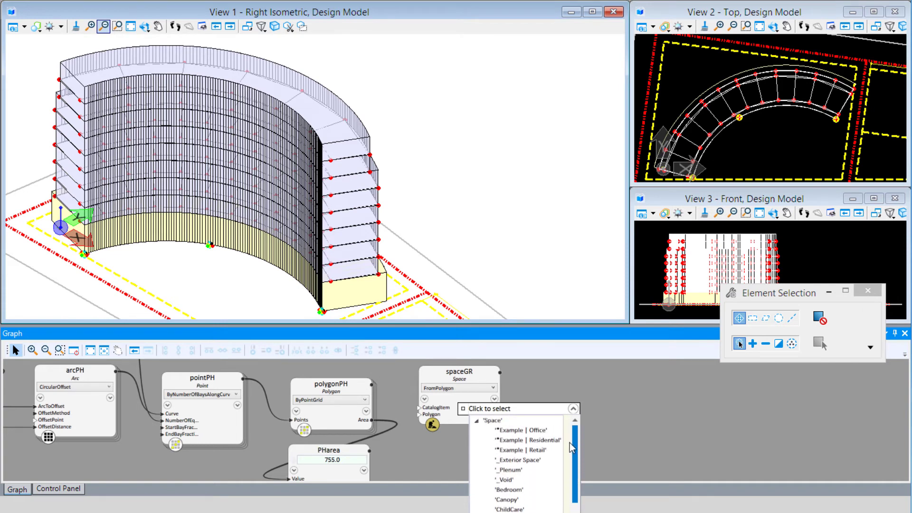
click(513, 443)
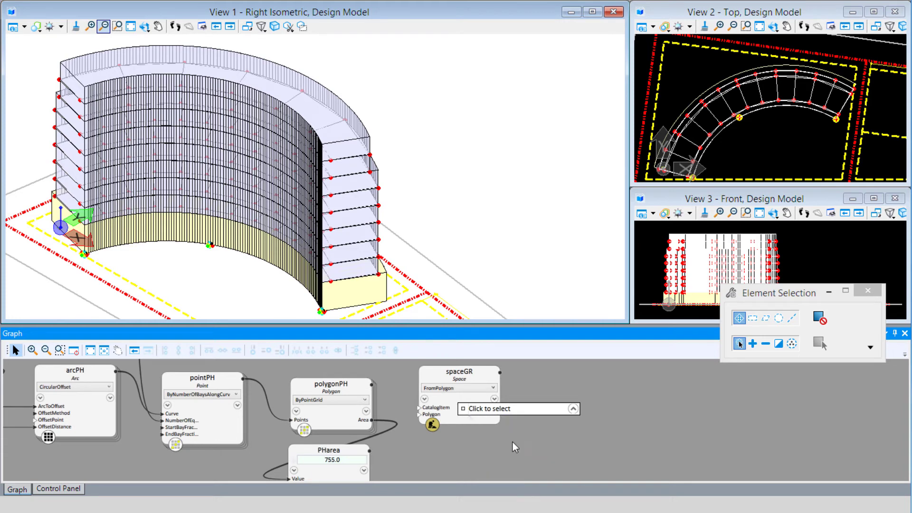
Wire the polygonGR node's output into the Polygon input of the spaceGR node
click(420, 414)
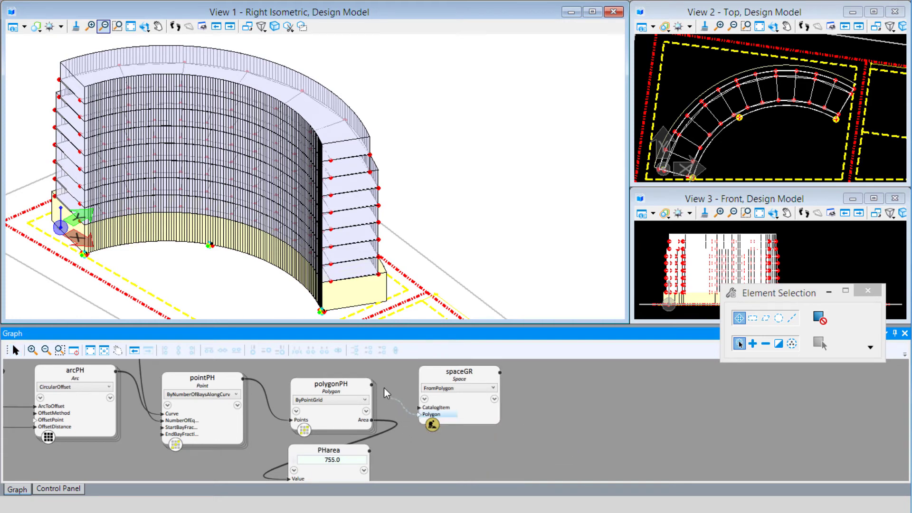
scroll(415, 450, down, 5)
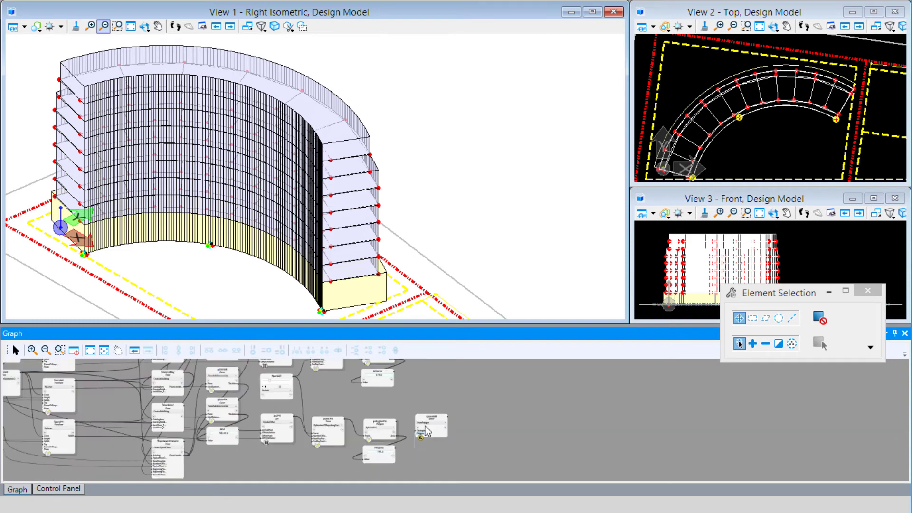
scroll(477, 449, down, 2)
scroll(422, 369, up, 5)
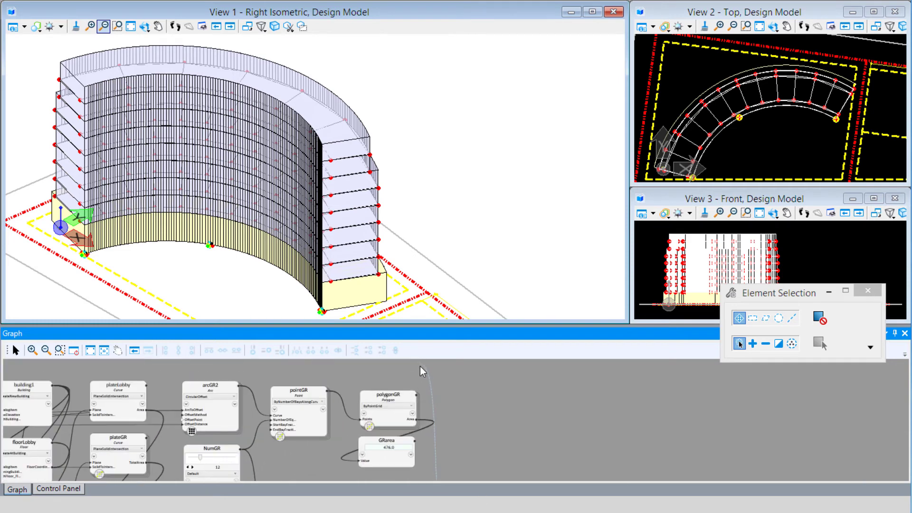
scroll(423, 375, up, 3)
click(409, 407)
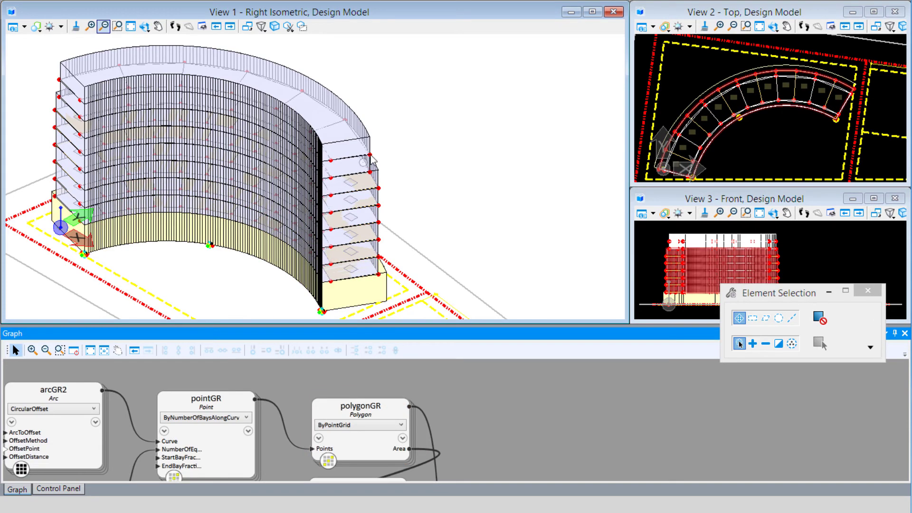
Turn on Deferred Update for the spaceGR node and record the added node as a new transaction
scroll(393, 186, up, 5)
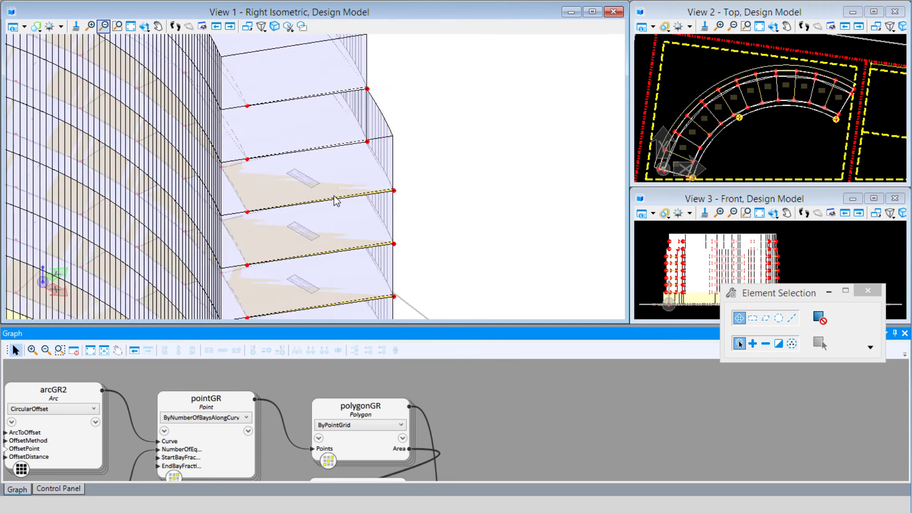
scroll(303, 184, up, 2)
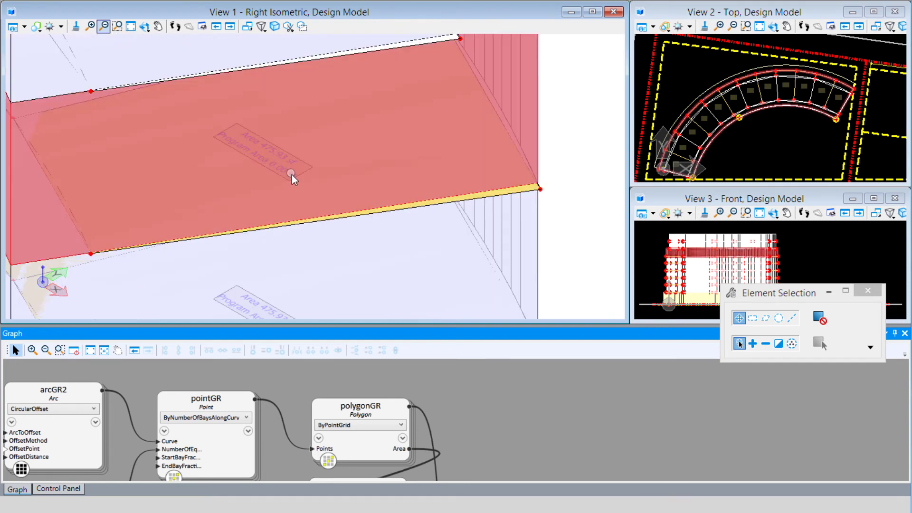
scroll(454, 401, down, 6)
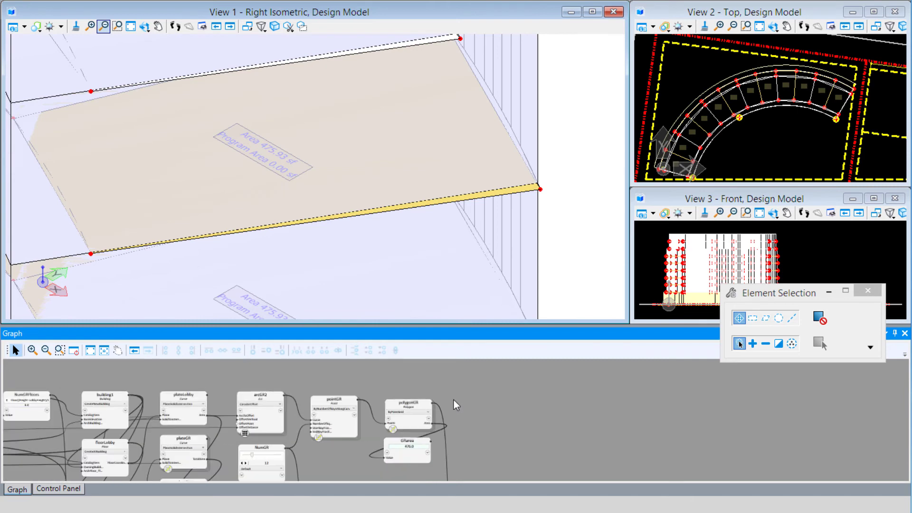
scroll(485, 466, up, 5)
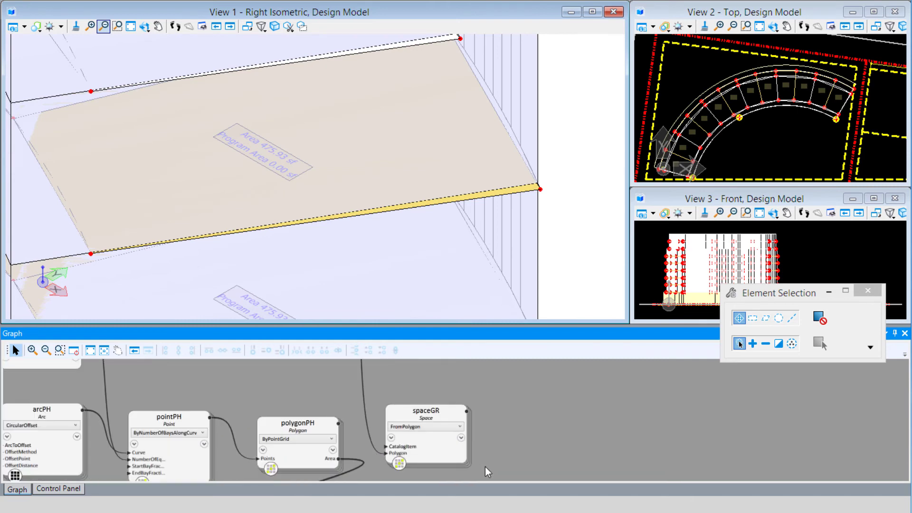
right_click(392, 453)
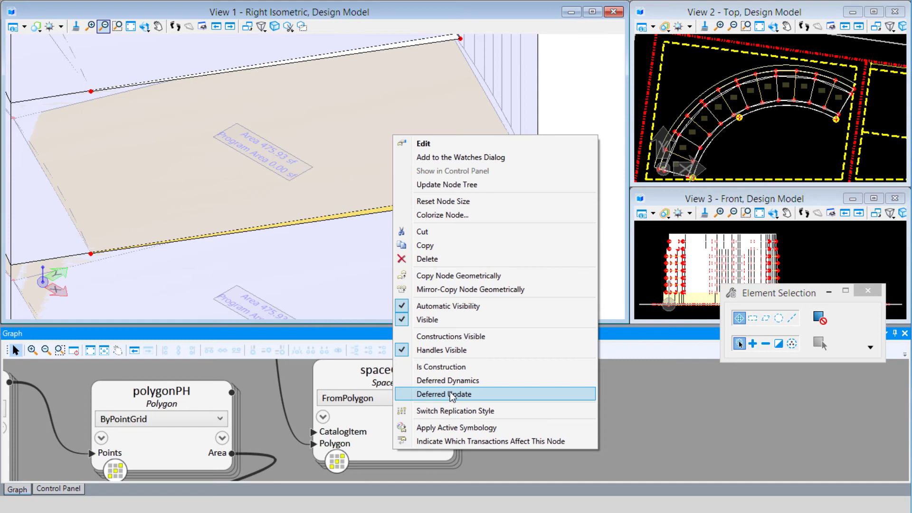
click(451, 394)
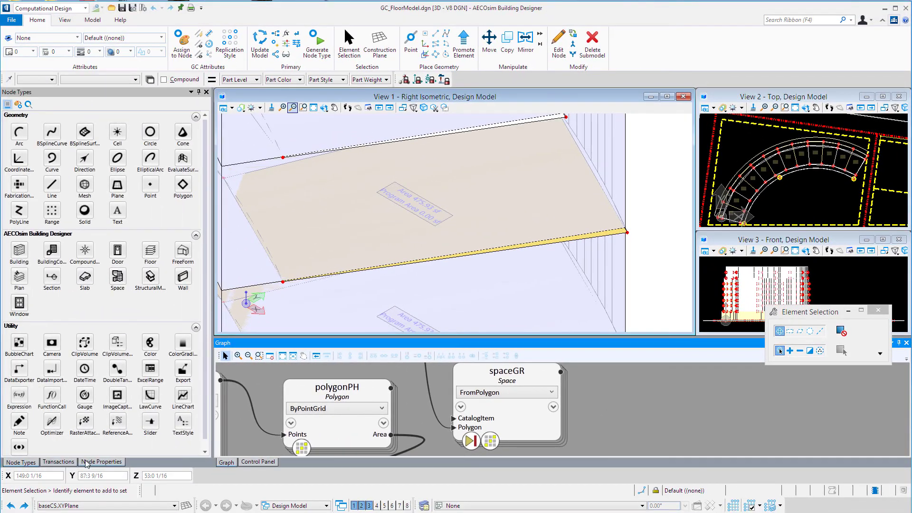
click(59, 462)
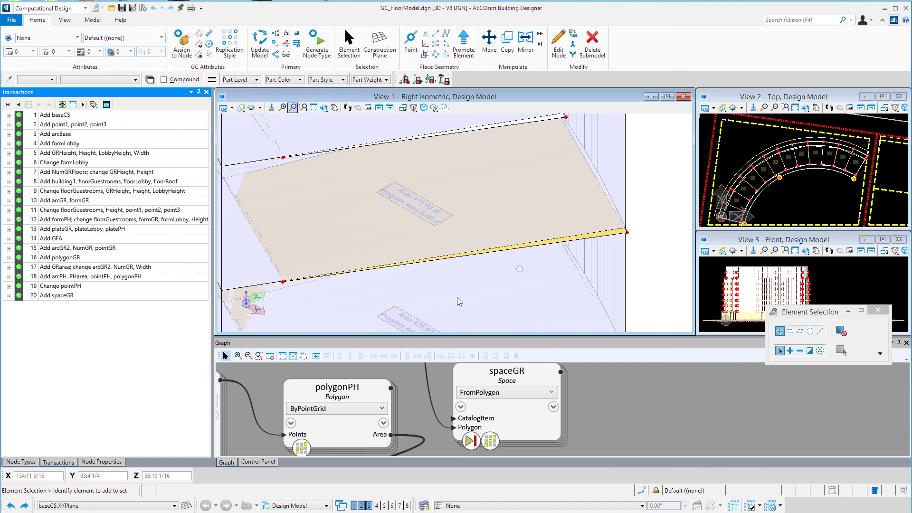
Duplicate the spaceGR node and place the copy directly beneath the original in the graph
scroll(639, 401, down, 6)
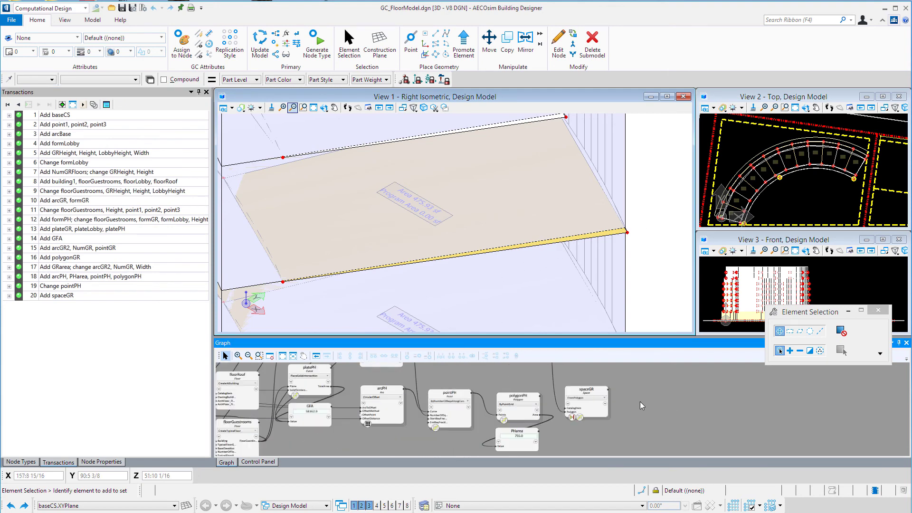
scroll(646, 423, up, 3)
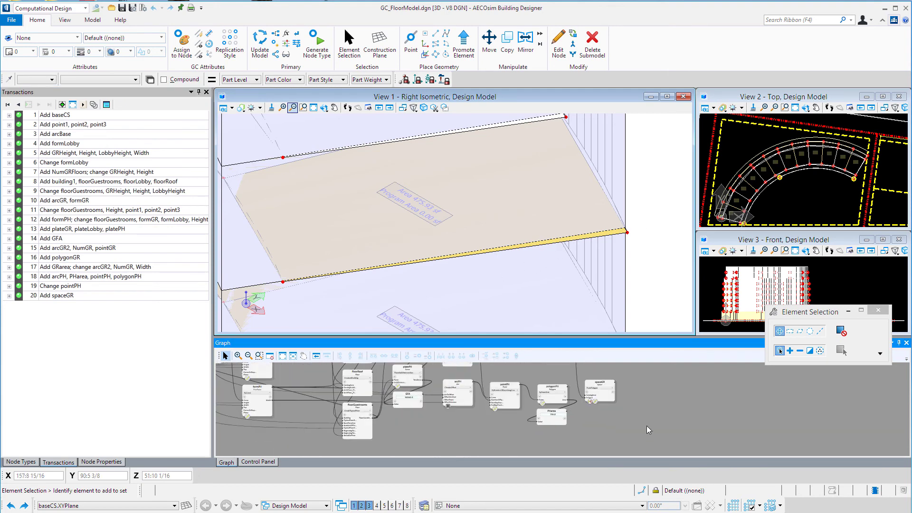
right_click(597, 391)
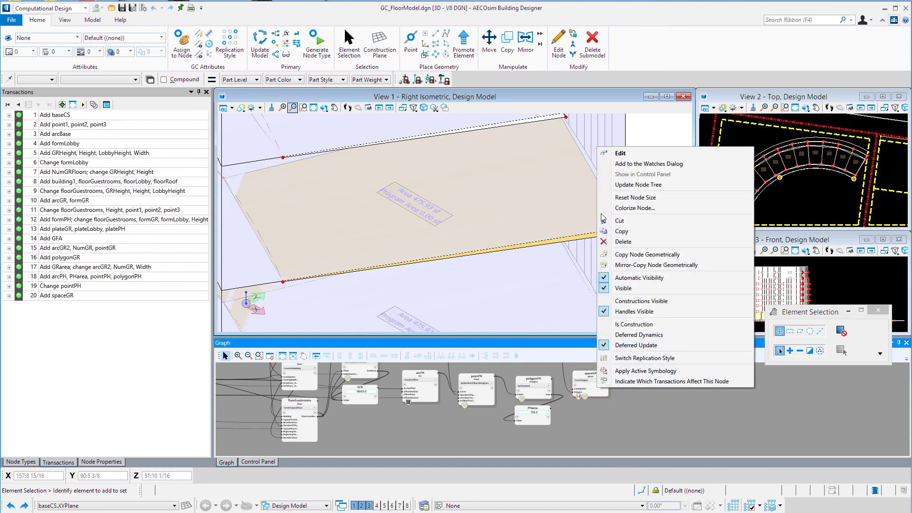
click(622, 234)
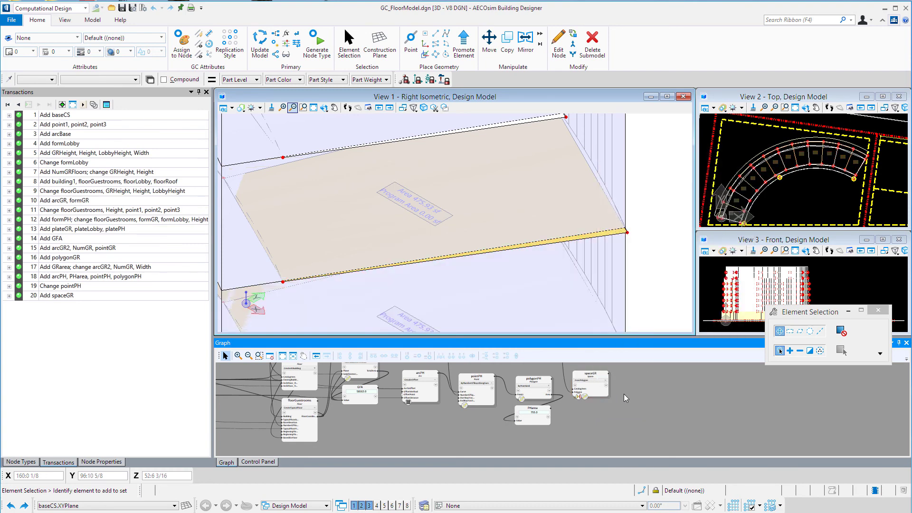
right_click(593, 416)
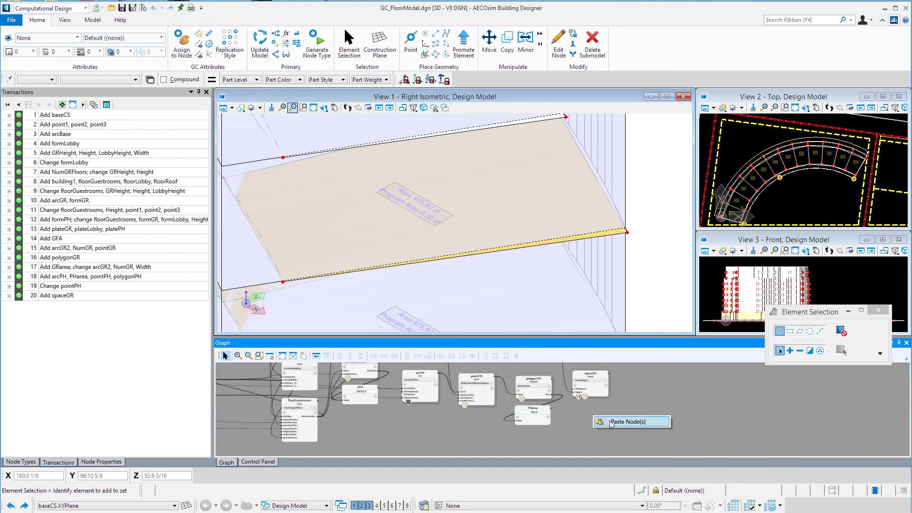
click(627, 422)
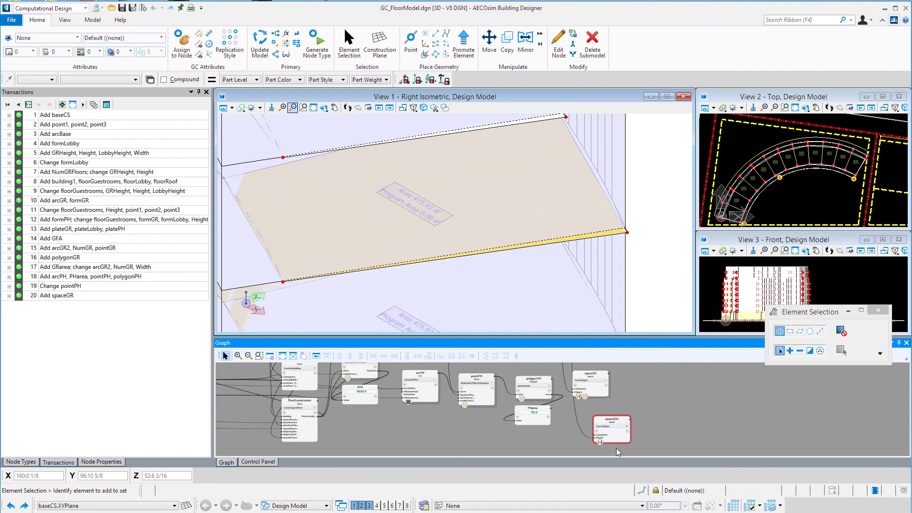
drag(617, 439, 597, 429)
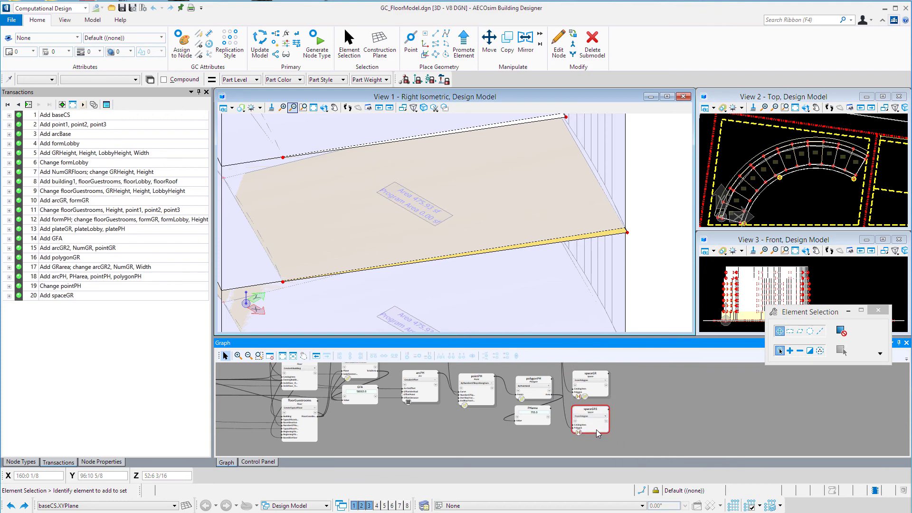
Rename the duplicated Space node to spacePH
scroll(618, 415, up, 6)
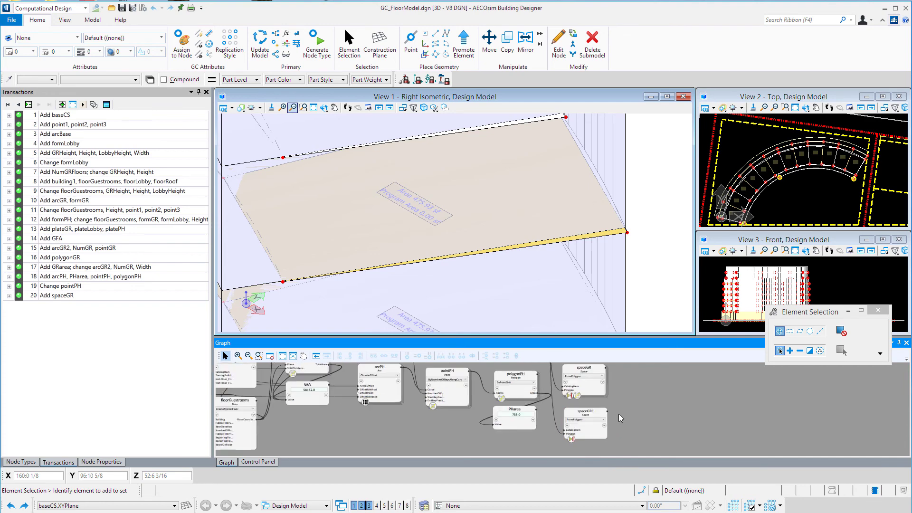
click(540, 402)
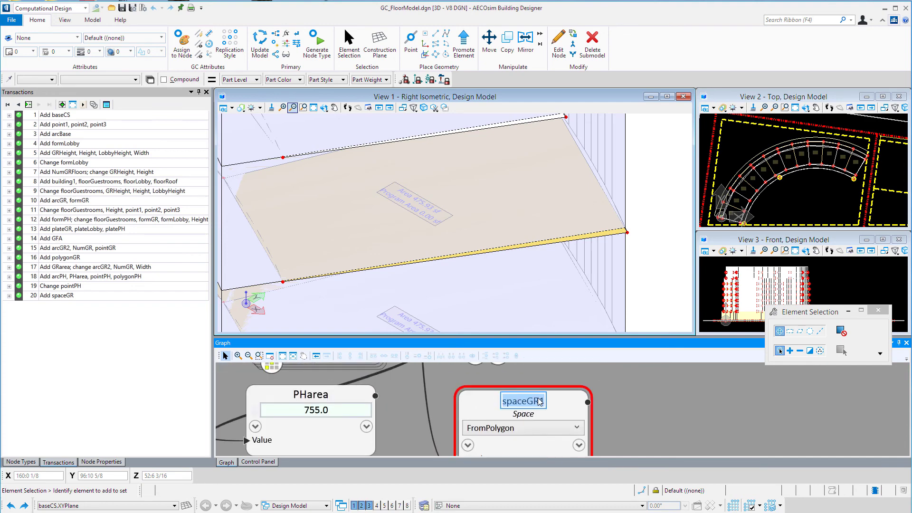
drag(528, 401, 544, 402)
text(PH)
key(Return)
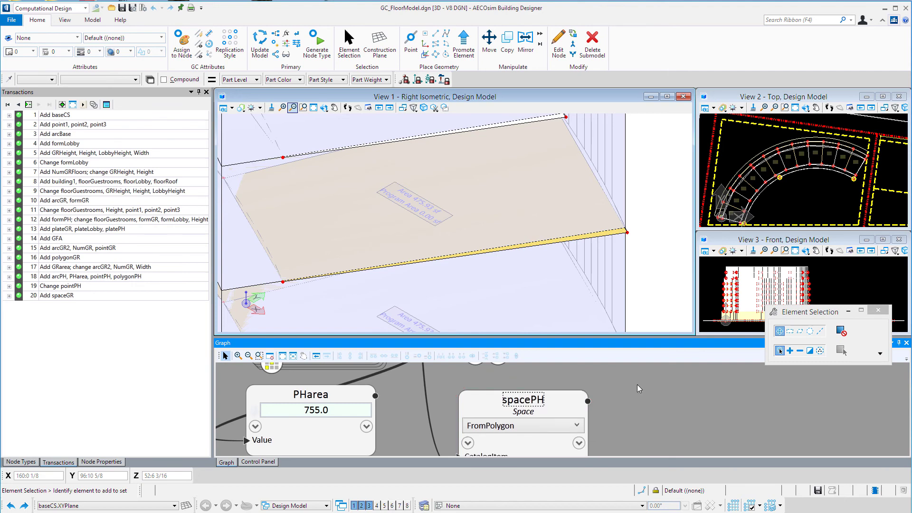
Disconnect the spacePH Polygon wire from polygonGR and reconnect it to the polygonPH node
scroll(636, 385, down, 2)
right_click(491, 401)
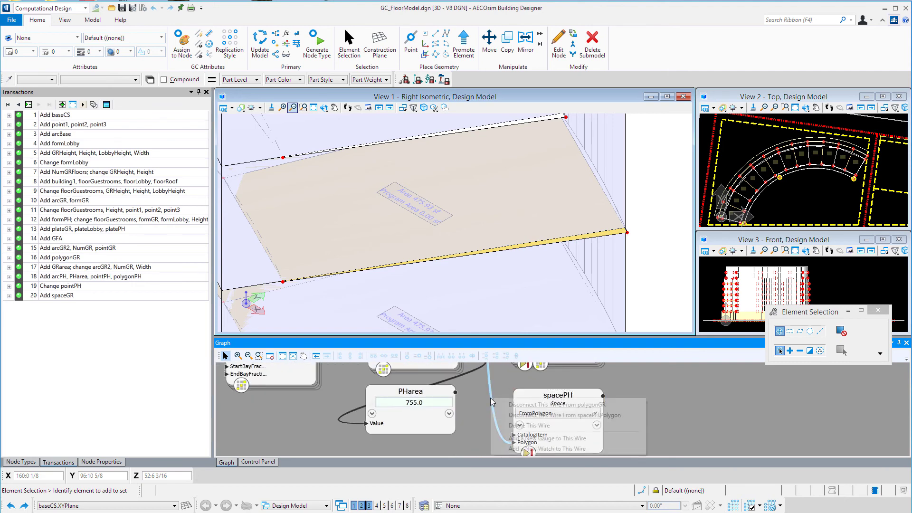
click(631, 408)
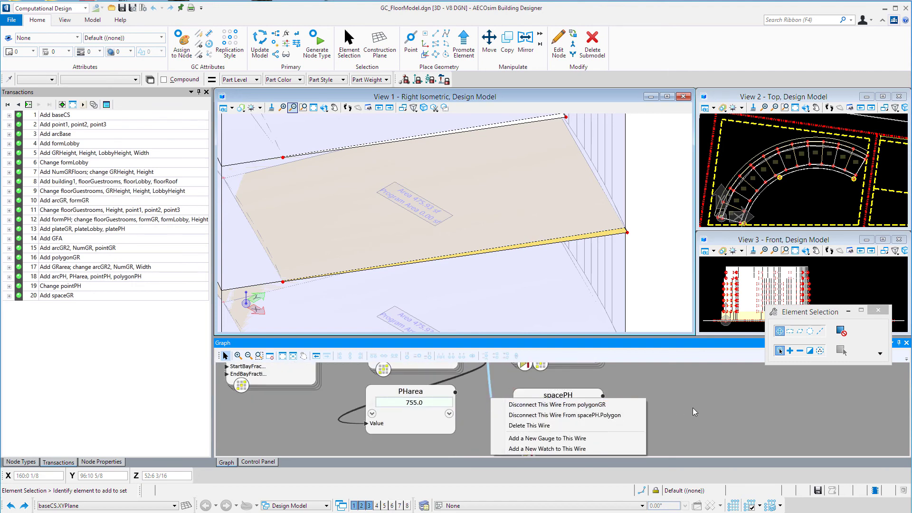
scroll(692, 419, down, 5)
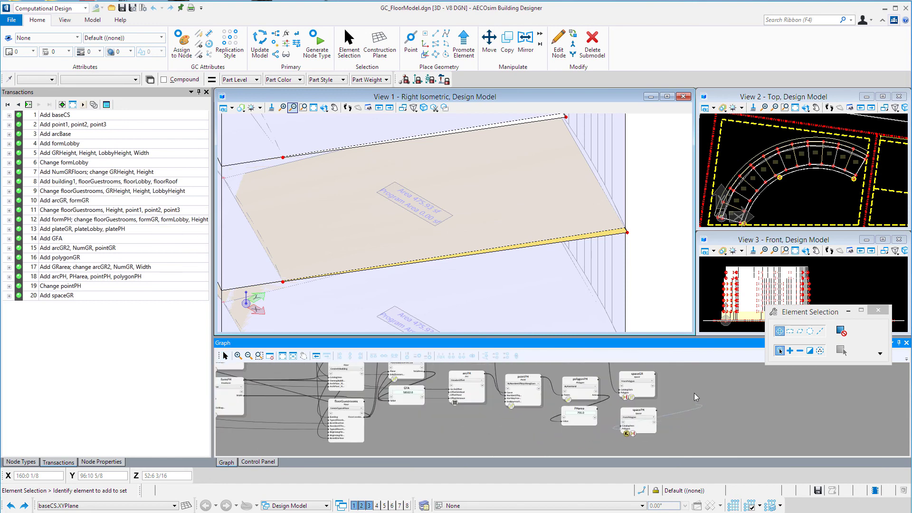
click(597, 379)
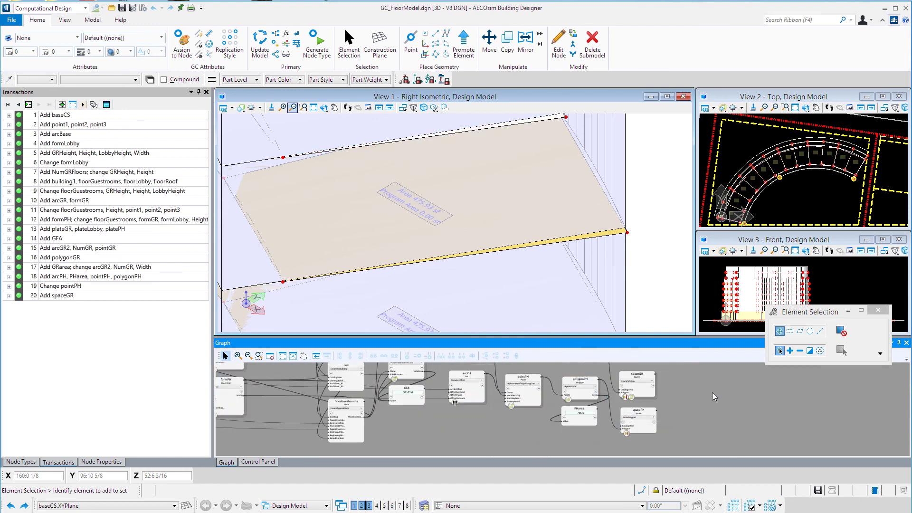
Update the model to generate the penthouse spaces and record the spacePH addition as a new transaction
scroll(522, 238, down, 4)
scroll(523, 251, down, 2)
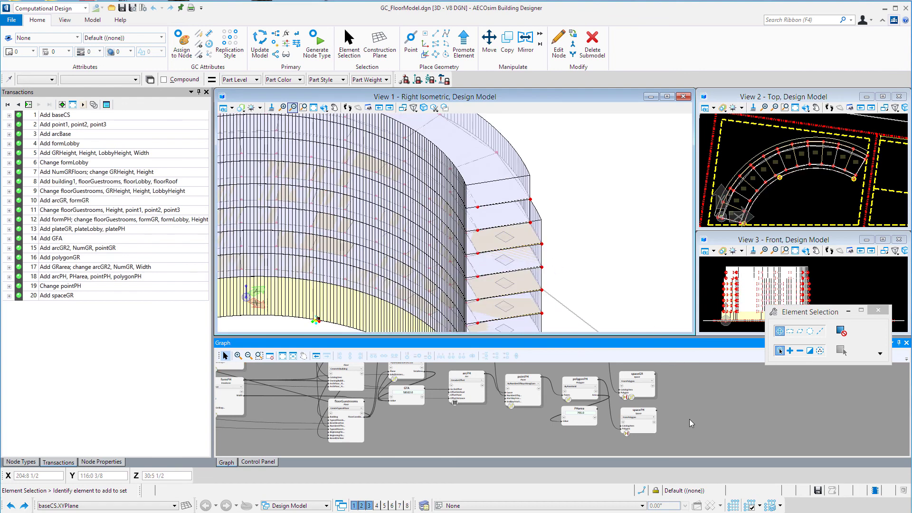
scroll(689, 393, up, 1)
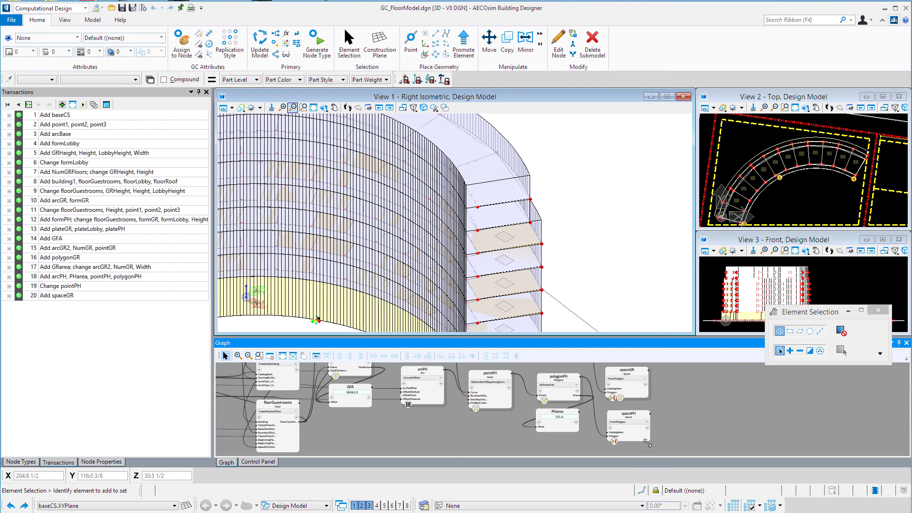
click(263, 52)
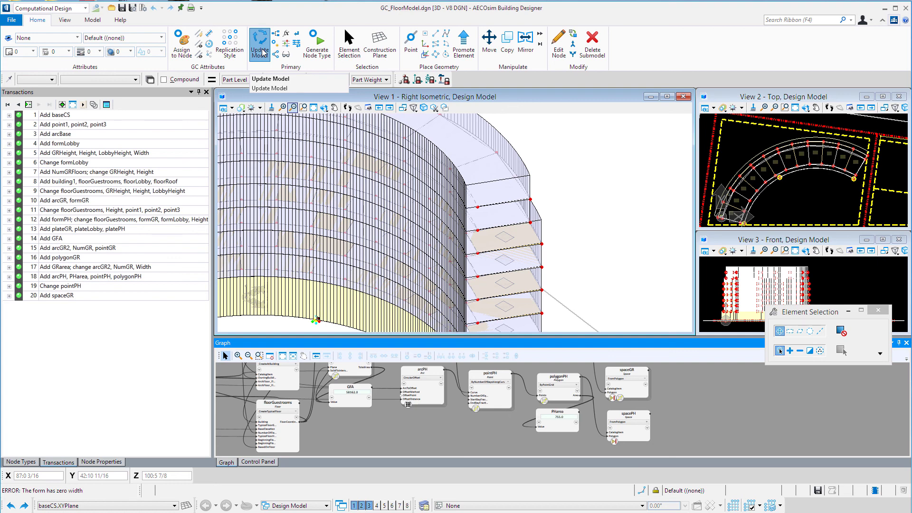
click(28, 105)
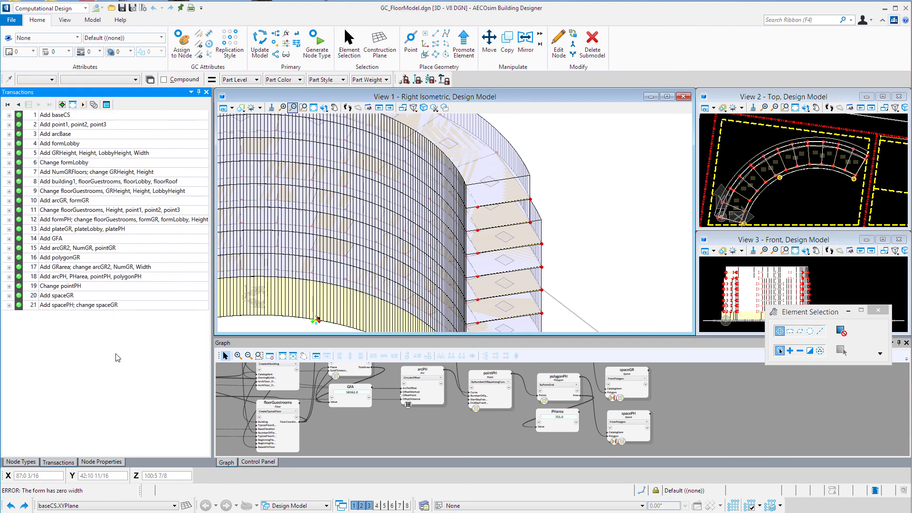